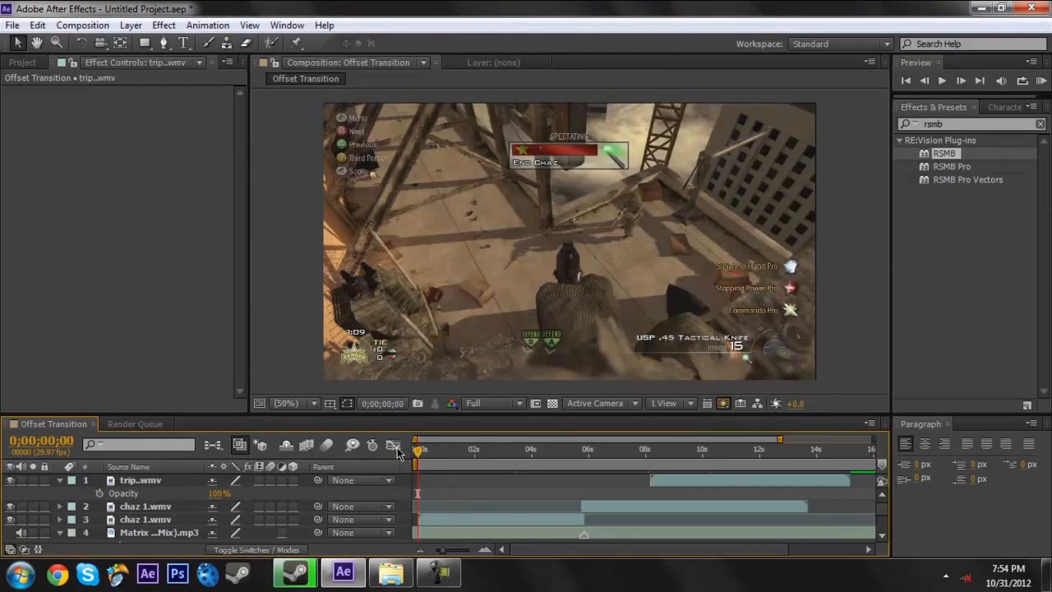
Step: Trim the start of the trip..wmv layer at 0;00;09;17 and shift the clip so its footage begins at 0;00;08;07
left_click_drag(421, 452, 695, 456)
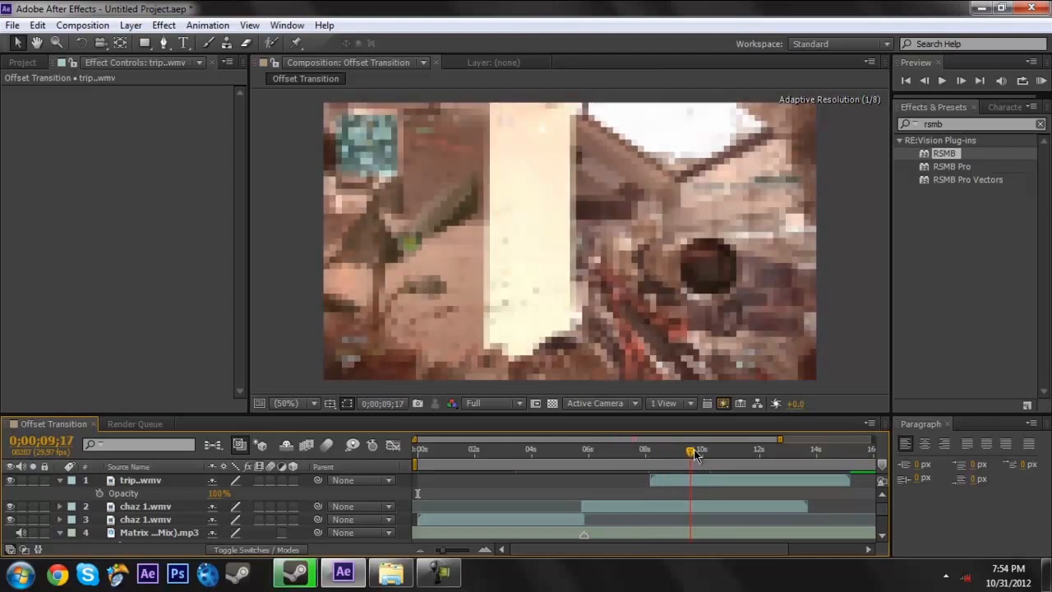
left_click(695, 483)
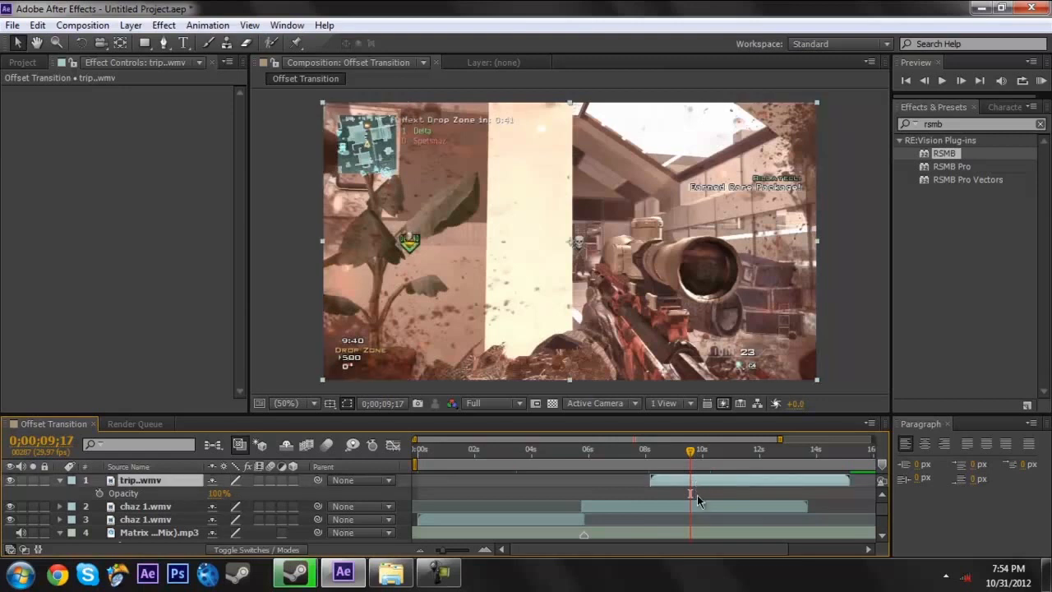
key("alt+bracketleft")
left_click_drag(672, 458, 652, 457)
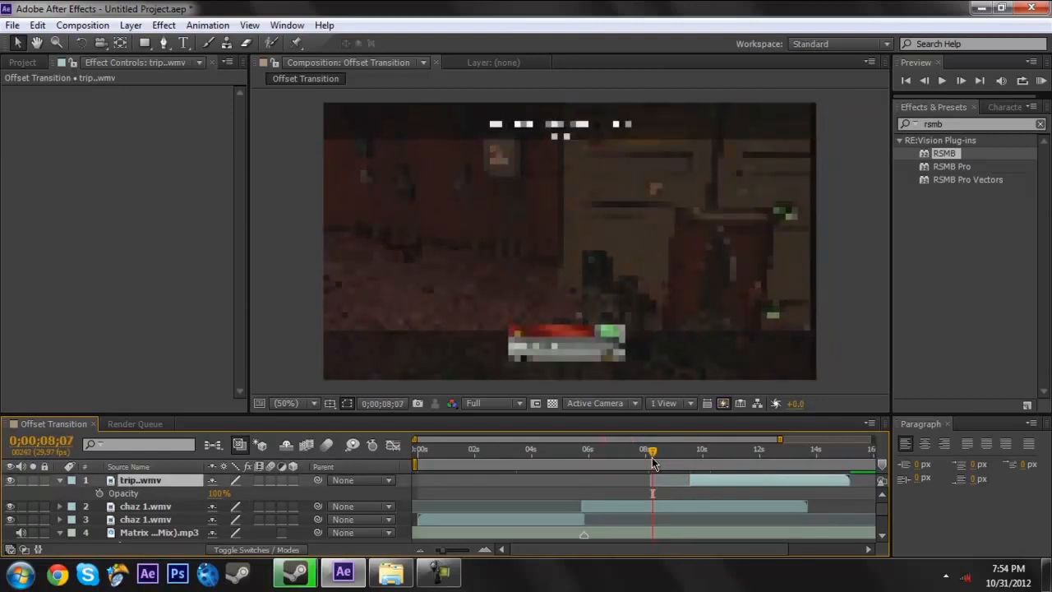
left_click_drag(764, 481, 726, 481)
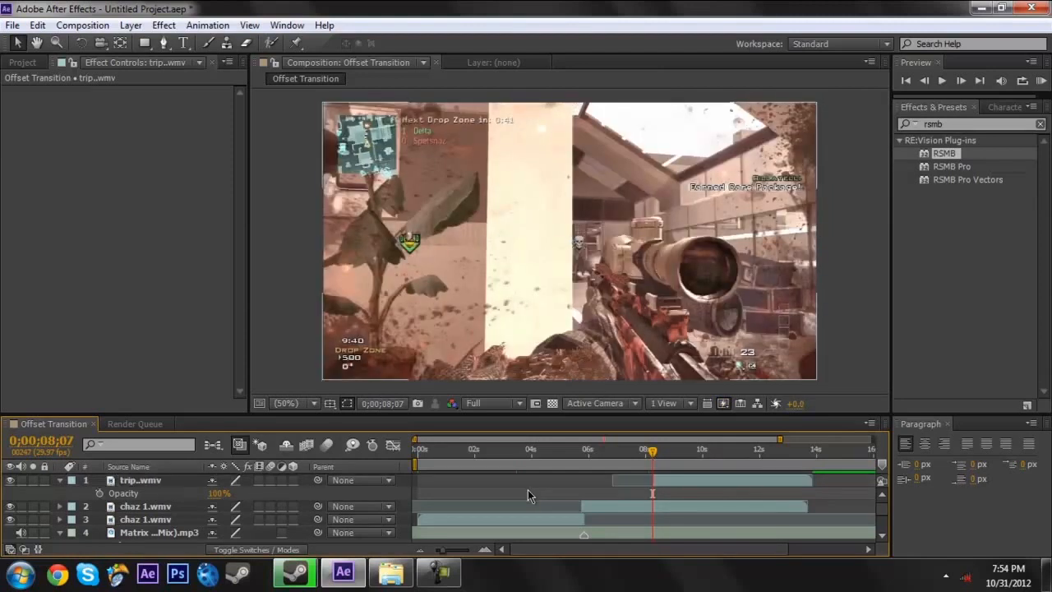
left_click(62, 479)
Step: Create a black solid layer, 1280 by 720 px, above the clips
left_click(130, 25)
mouse_move(182, 36)
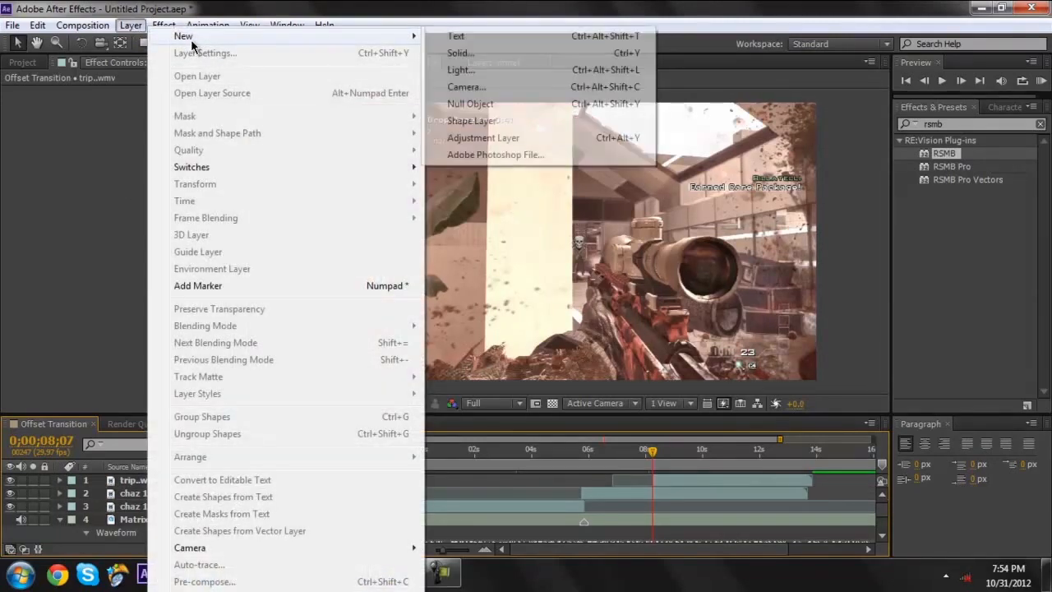
left_click(529, 59)
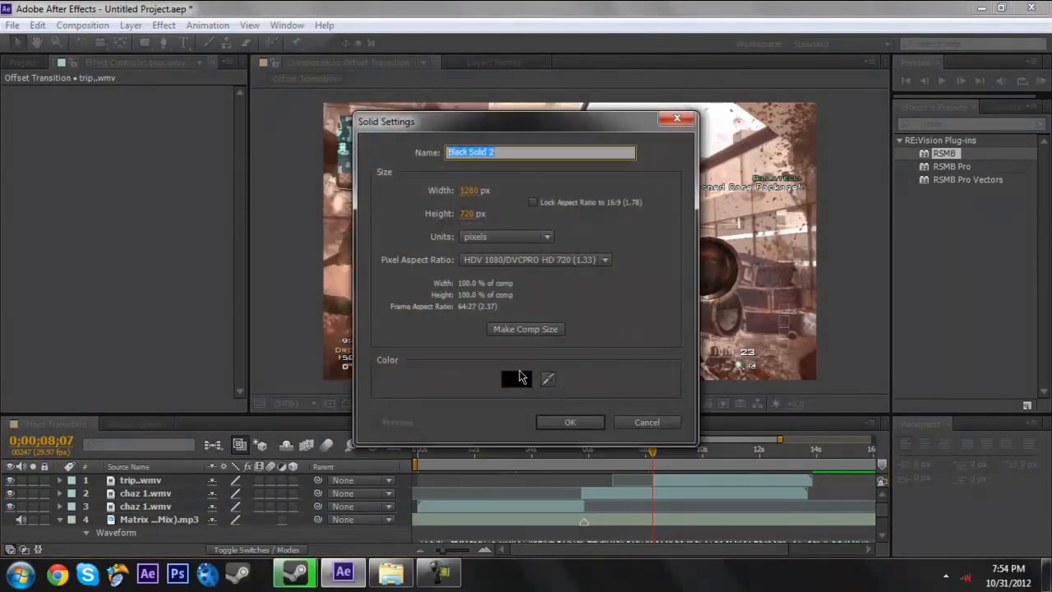
left_click(517, 374)
left_click(611, 148)
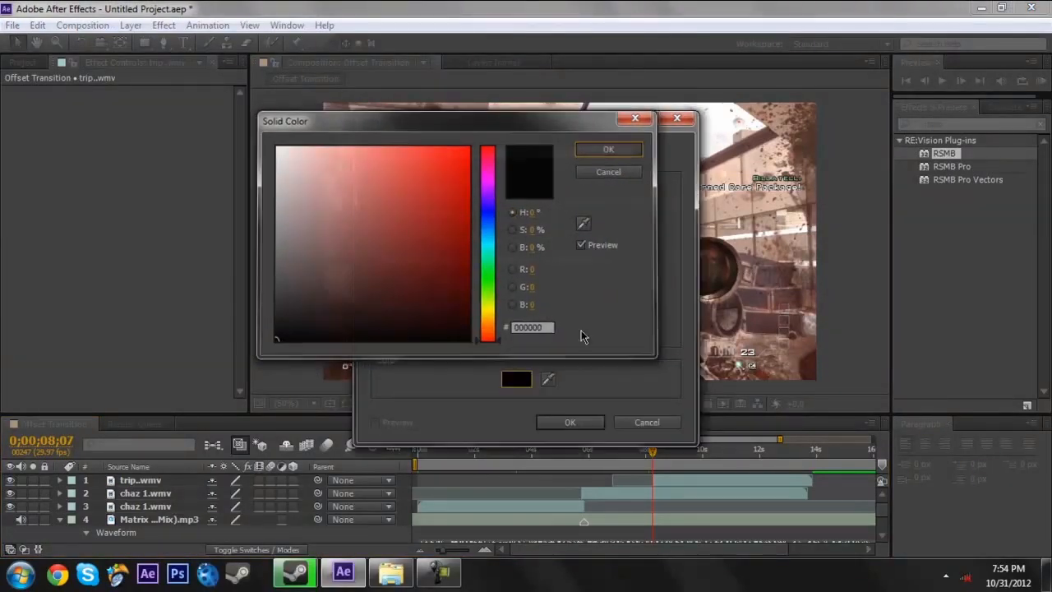
left_click(568, 423)
Step: Find the CC Jaws transition effect and apply it to the black solid
left_click(950, 124)
key("BackSpace")
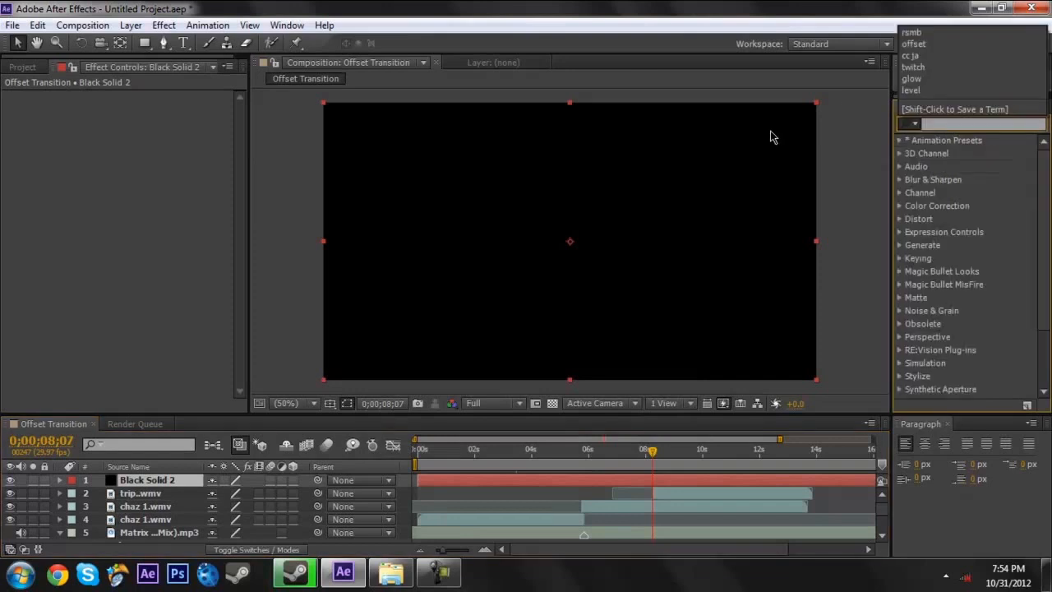
type("cc jaws")
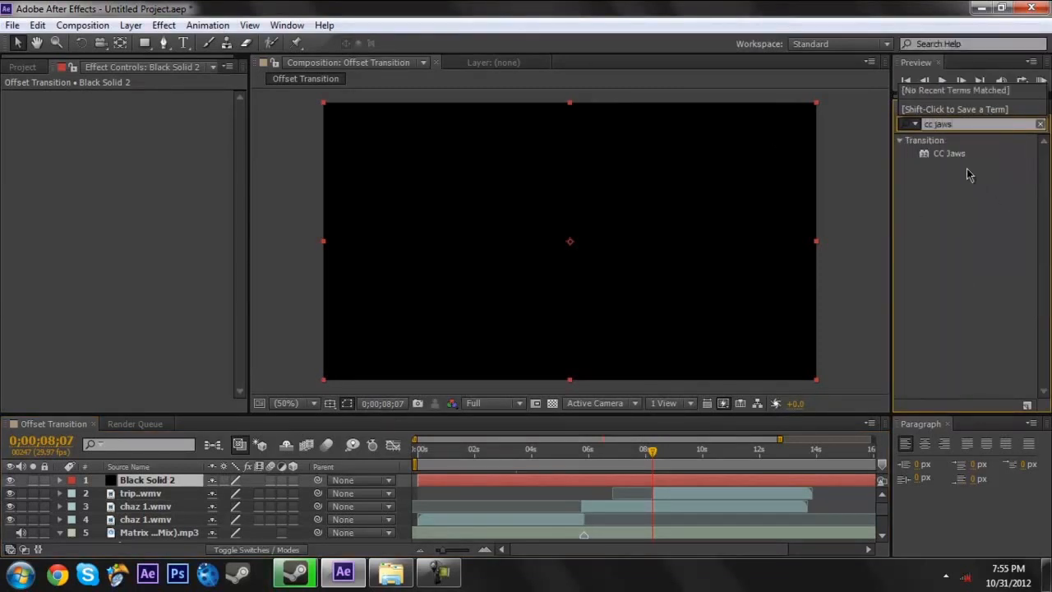
left_click_drag(951, 154, 695, 481)
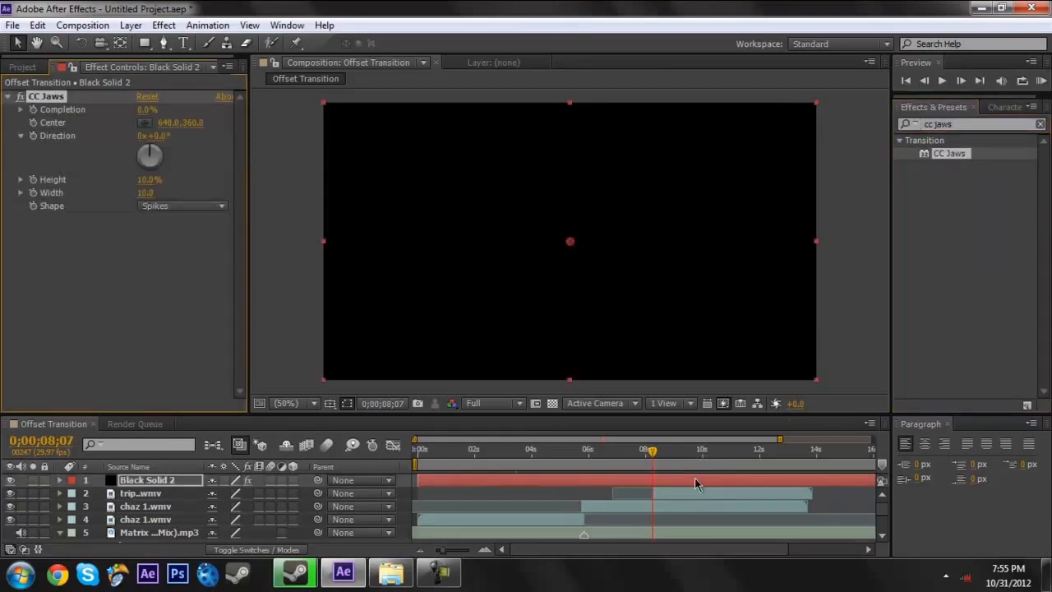
Step: Set the CC Jaws Height to 0% and Completion to 89% to form straight letterbox bars
left_click(146, 109)
key("Return")
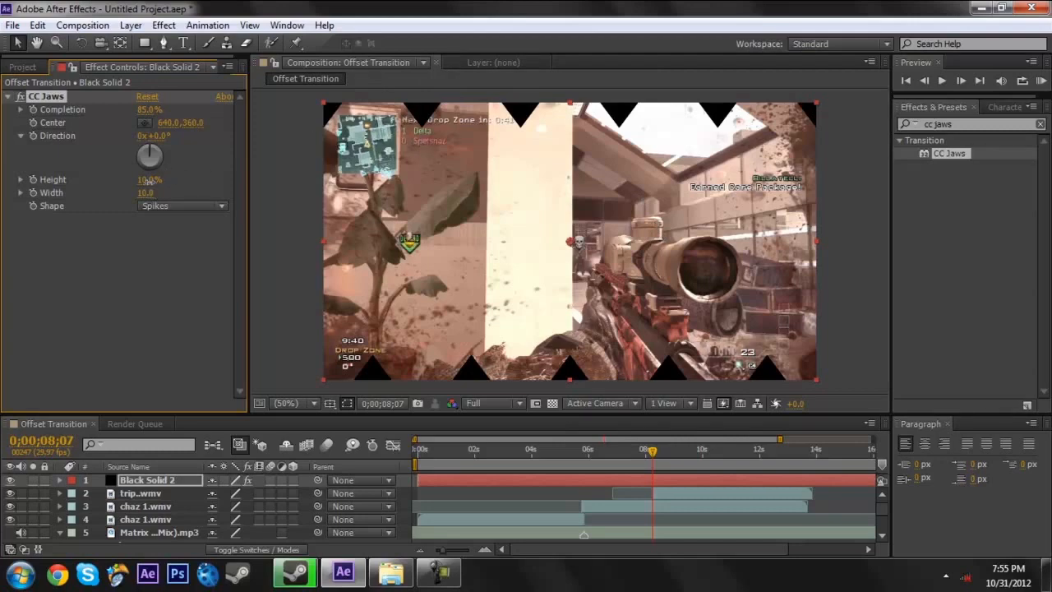
left_click_drag(147, 181, 3, 183)
left_click(117, 267)
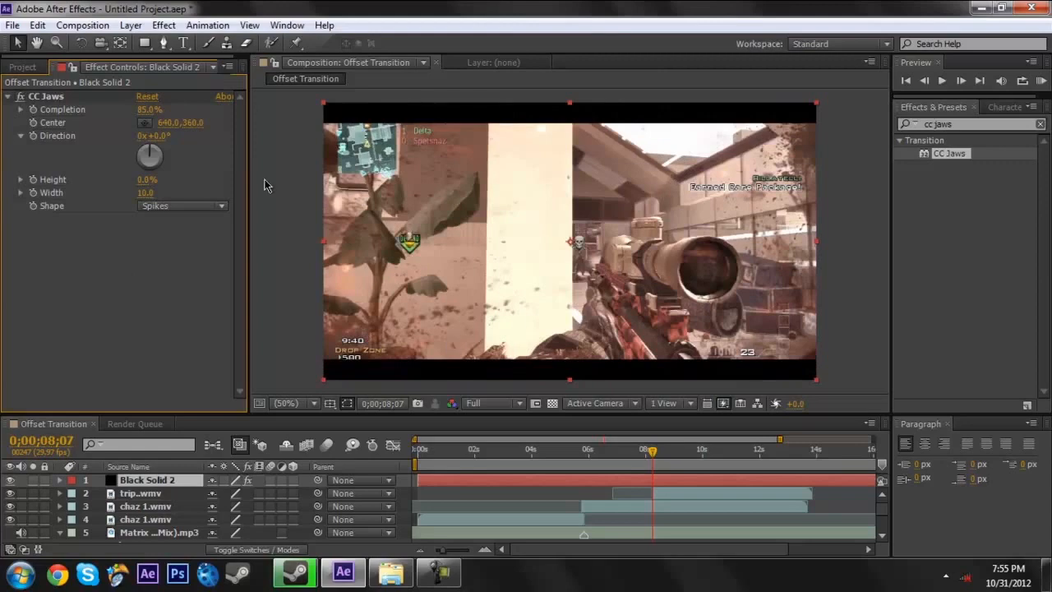
mouse_move(148, 109)
left_mouse_down()
mouse_move(74, 110)
mouse_move(157, 123)
left_mouse_up()
Step: Locate the marker on the Matrix music layer at 0;00;05;26
left_click(589, 448)
left_click_drag(471, 449, 583, 533)
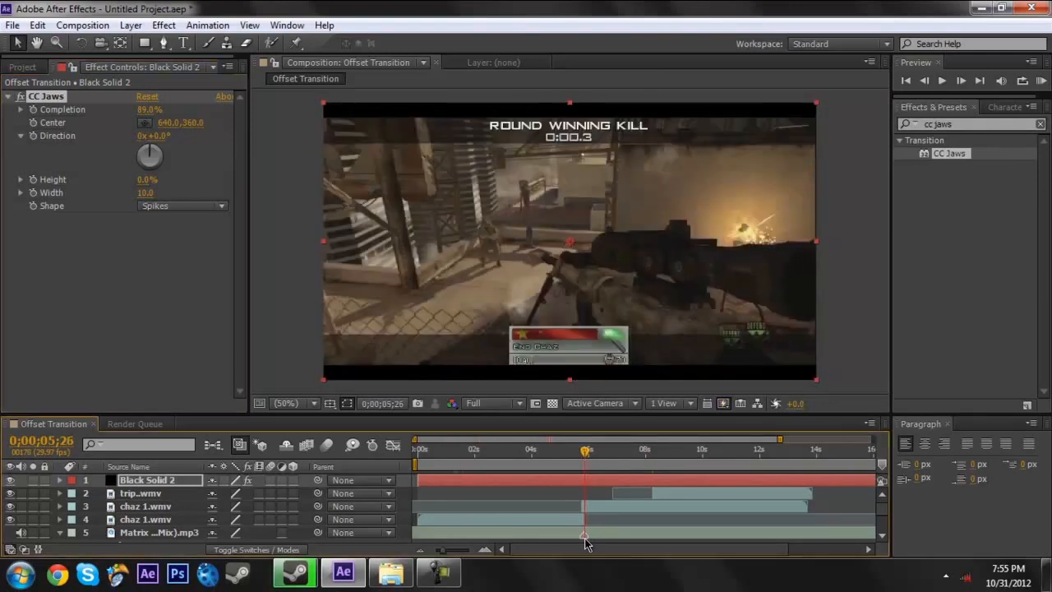
left_click(586, 536)
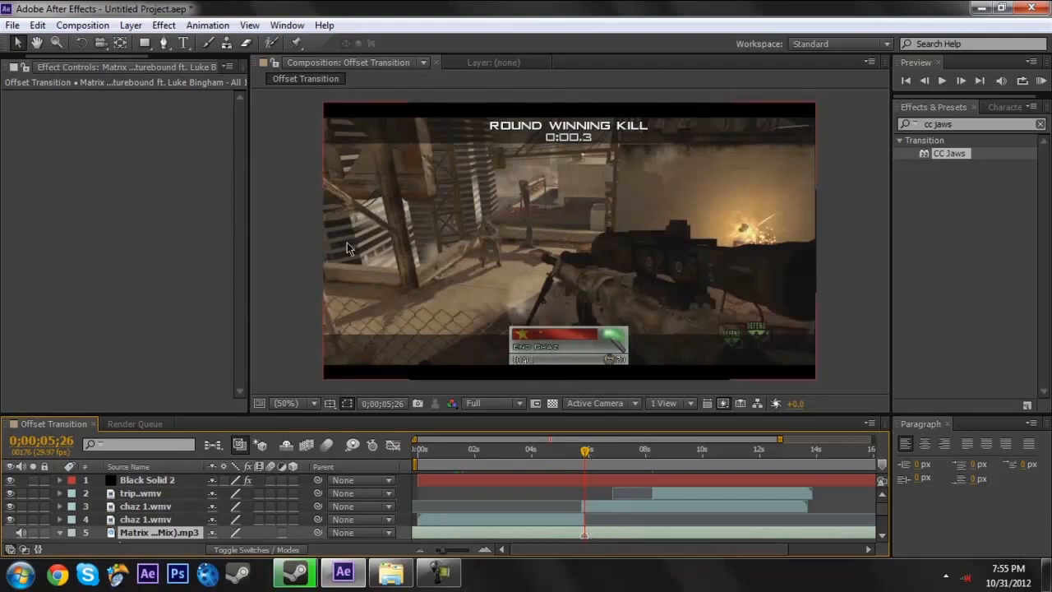
left_click(133, 25)
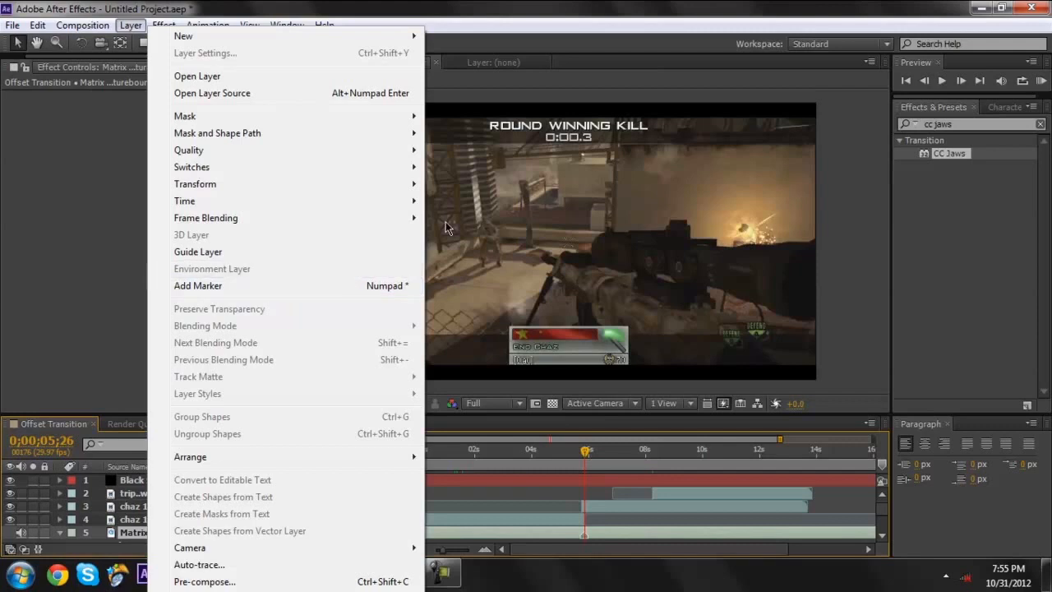
left_click(586, 62)
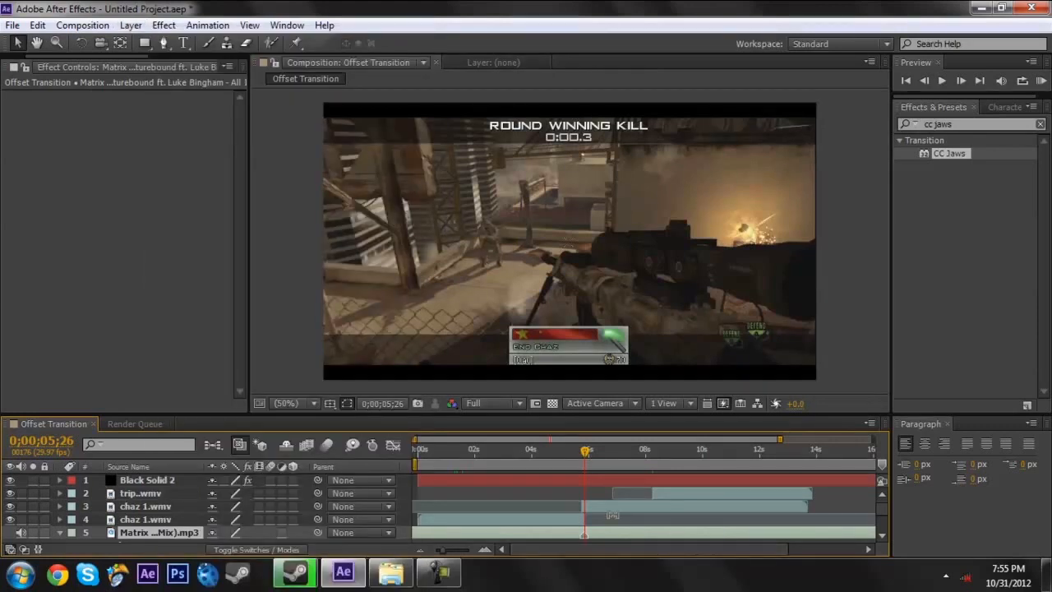
Step: Set the first Completion keyframe of the black solid's CC Jaws effect at 0;00;05;24
left_click(586, 457)
mouse_move(598, 458)
left_mouse_down()
mouse_move(564, 462)
mouse_move(583, 465)
left_mouse_up()
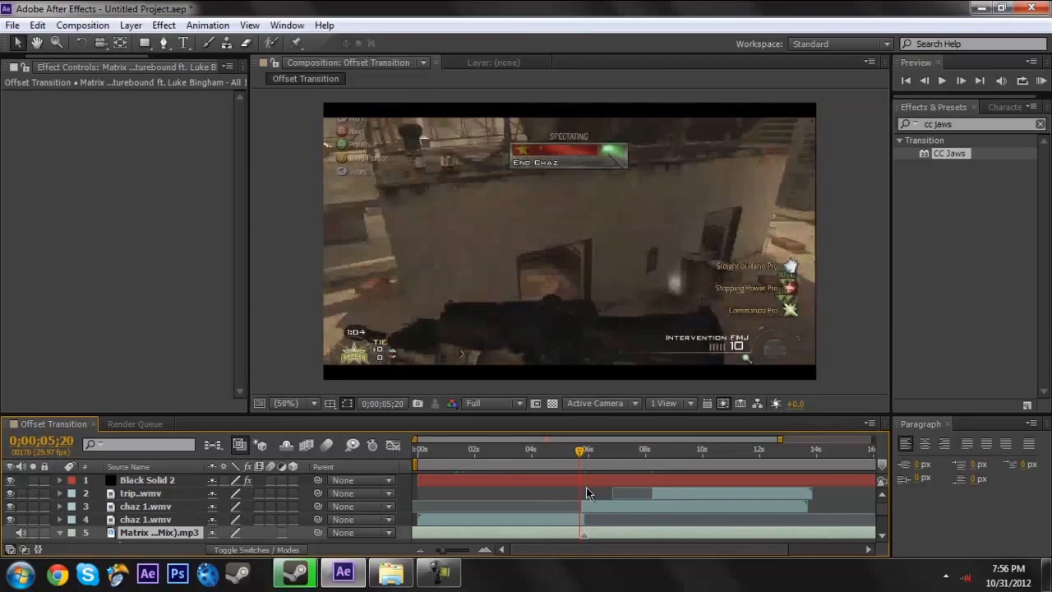
left_click(588, 480)
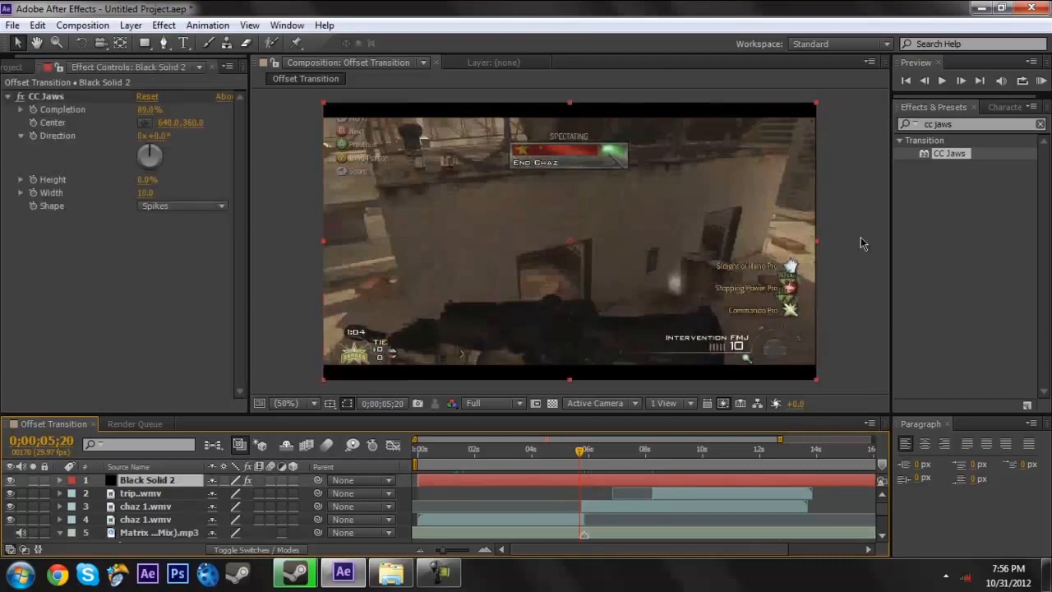
left_click(963, 82)
left_click(963, 82)
left_click(963, 82)
left_click(962, 81)
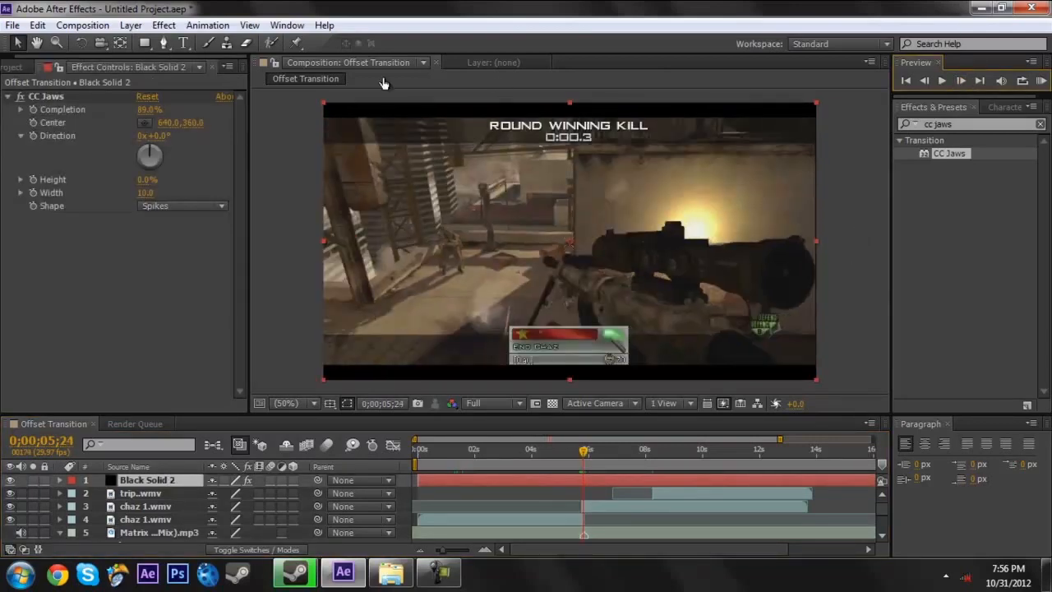
left_click(34, 110)
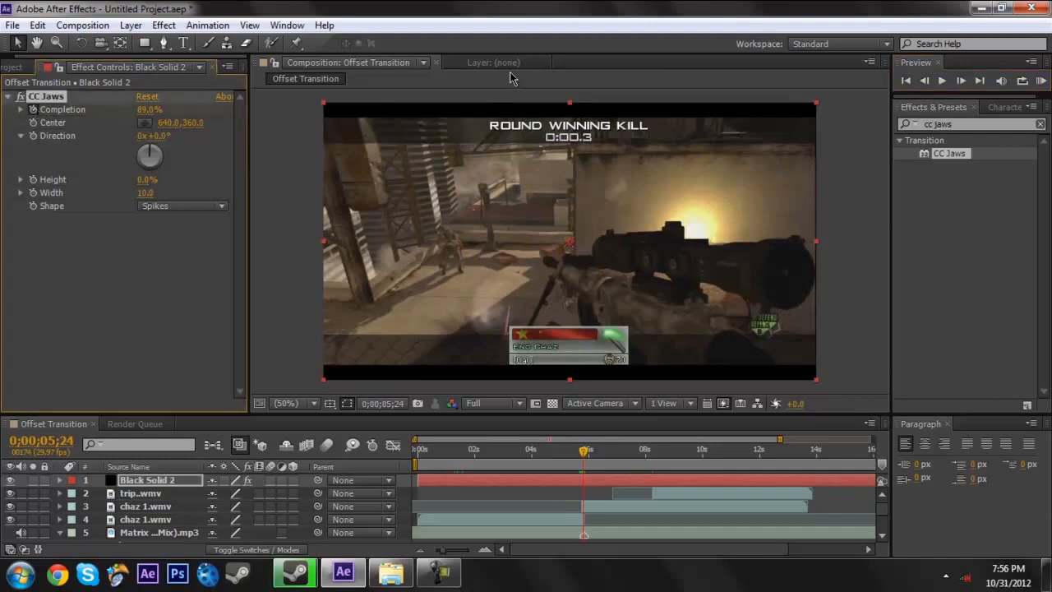
Step: One frame further, at 0;00;05;25, keyframe the CC Jaws Completion at 40%
left_click(961, 81)
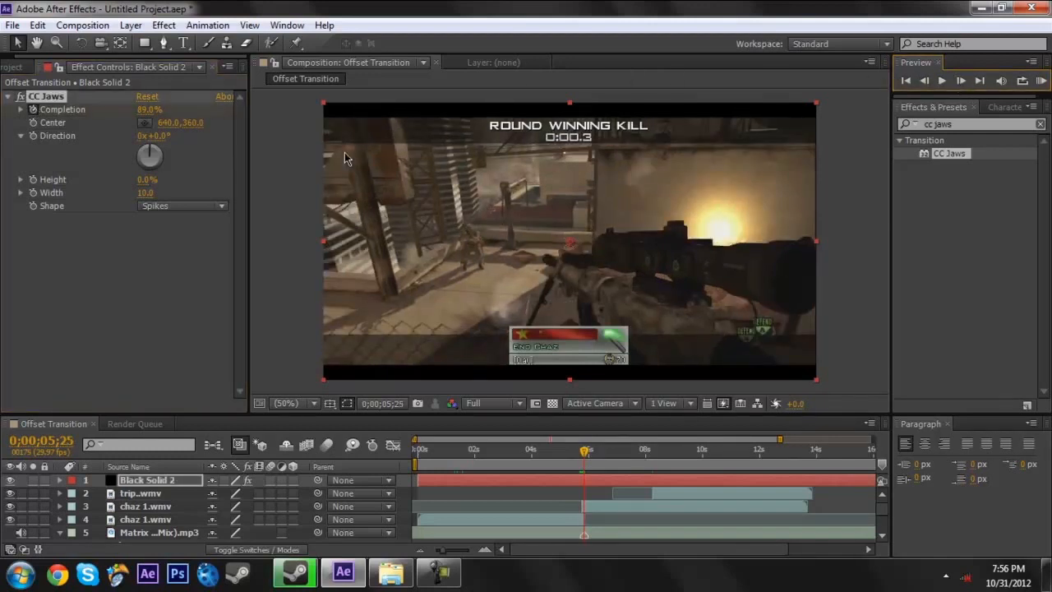
left_click(148, 109)
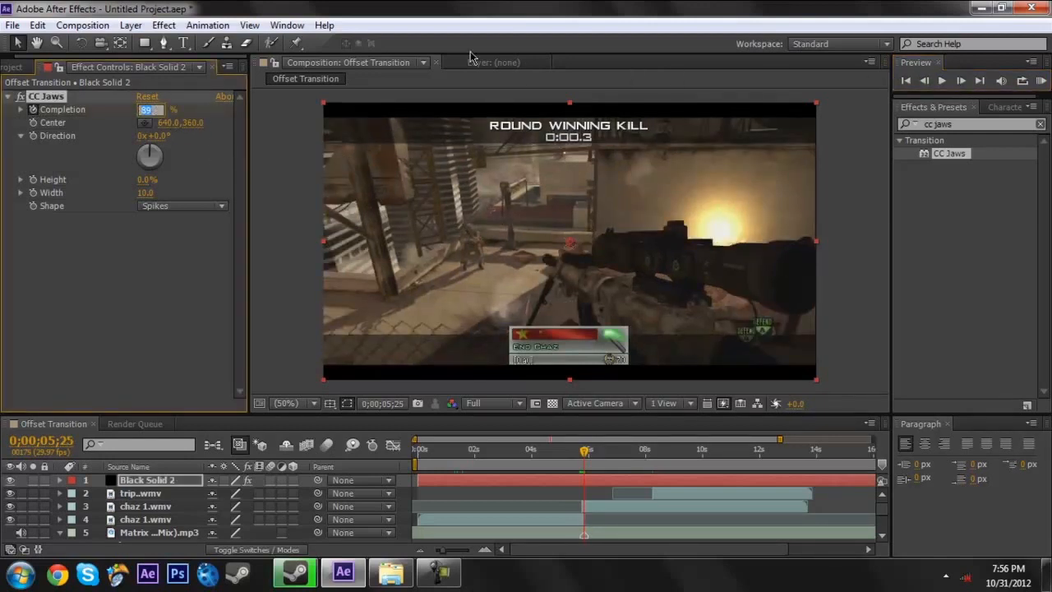
type("40")
key("Return")
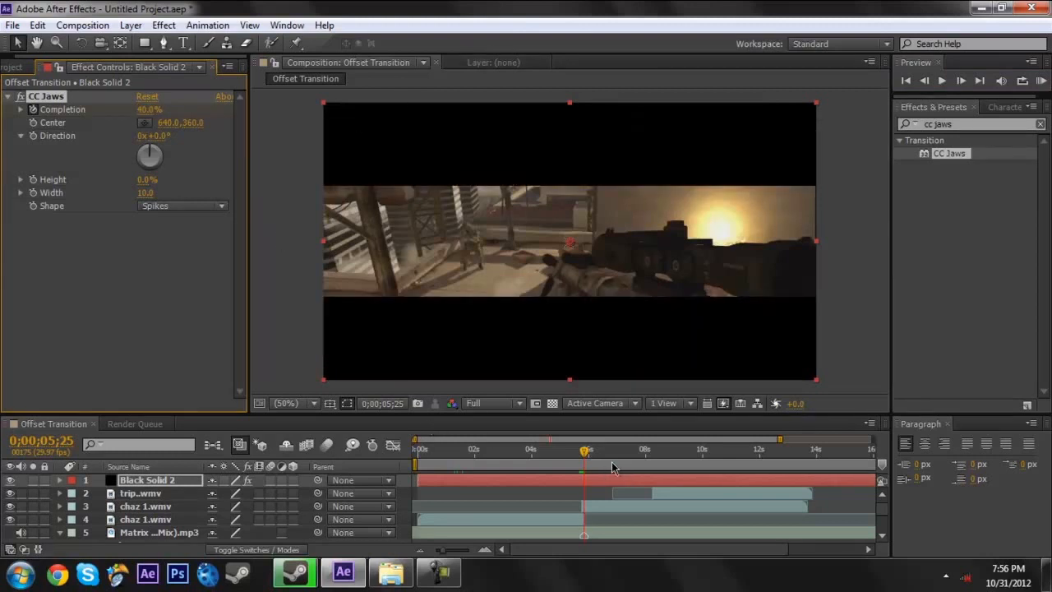
Step: Add a CC Jaws Completion keyframe of 85% at 0;00;06;16
left_click_drag(588, 457, 607, 457)
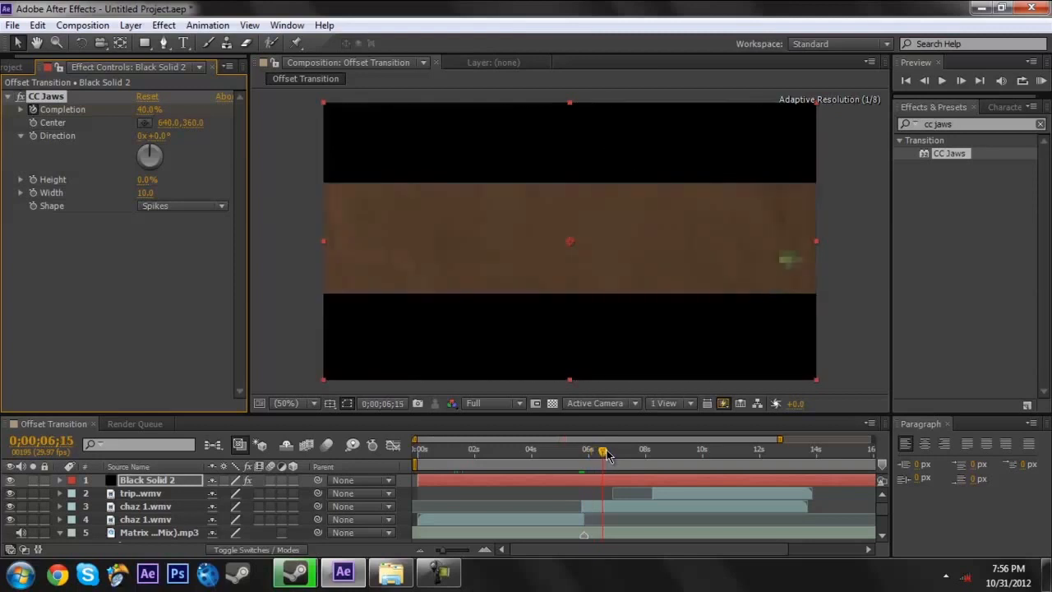
left_click(149, 110)
type("85")
key("Return")
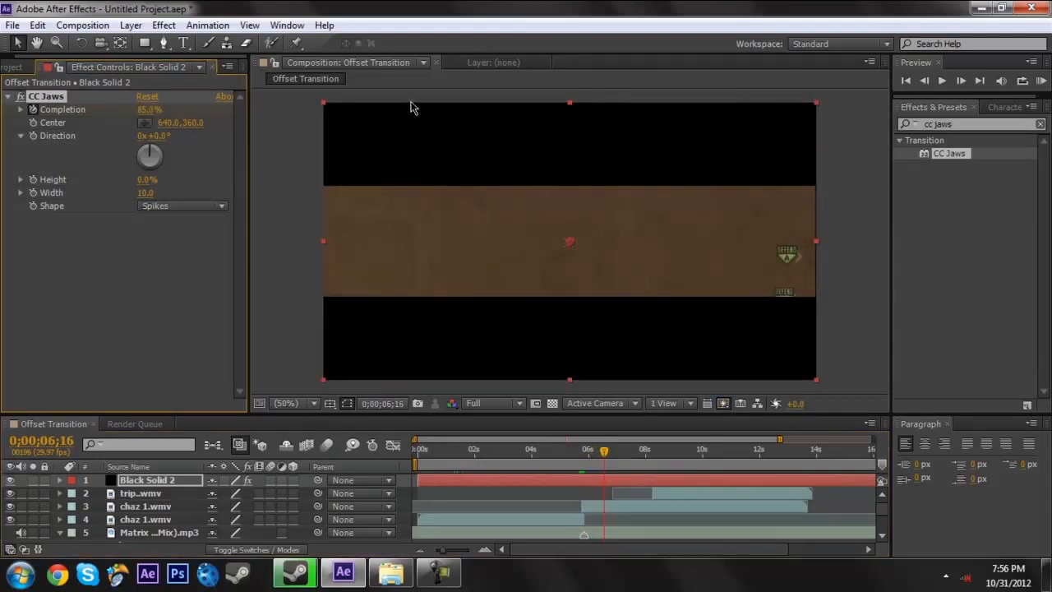
Step: Scrub through the timeline to 0;00;08;11 to review the black bar animation over the clips
mouse_move(583, 469)
left_mouse_down()
mouse_move(604, 458)
mouse_move(594, 456)
left_mouse_up()
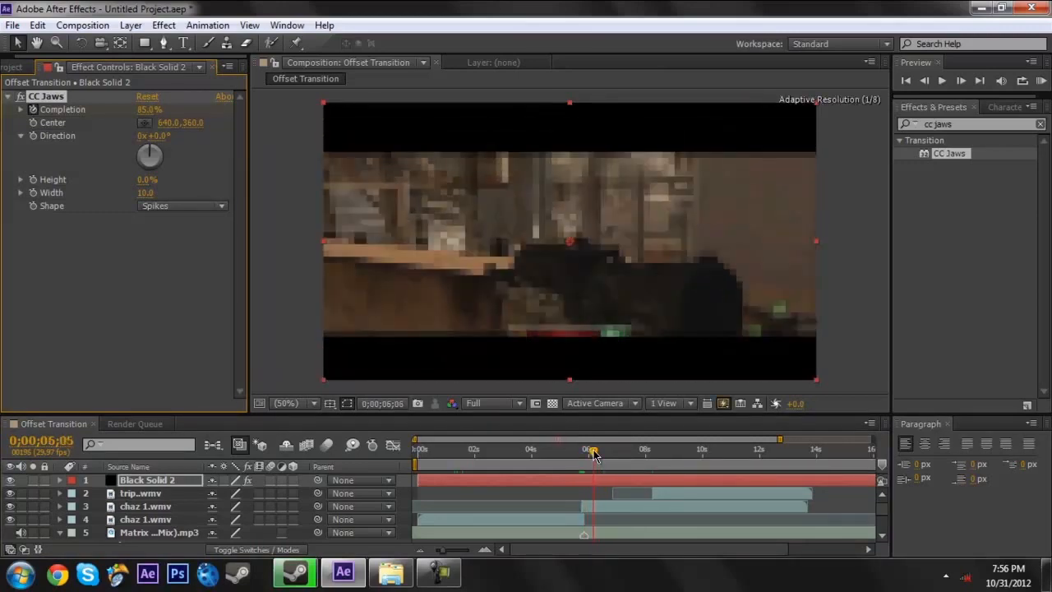
left_click(610, 510)
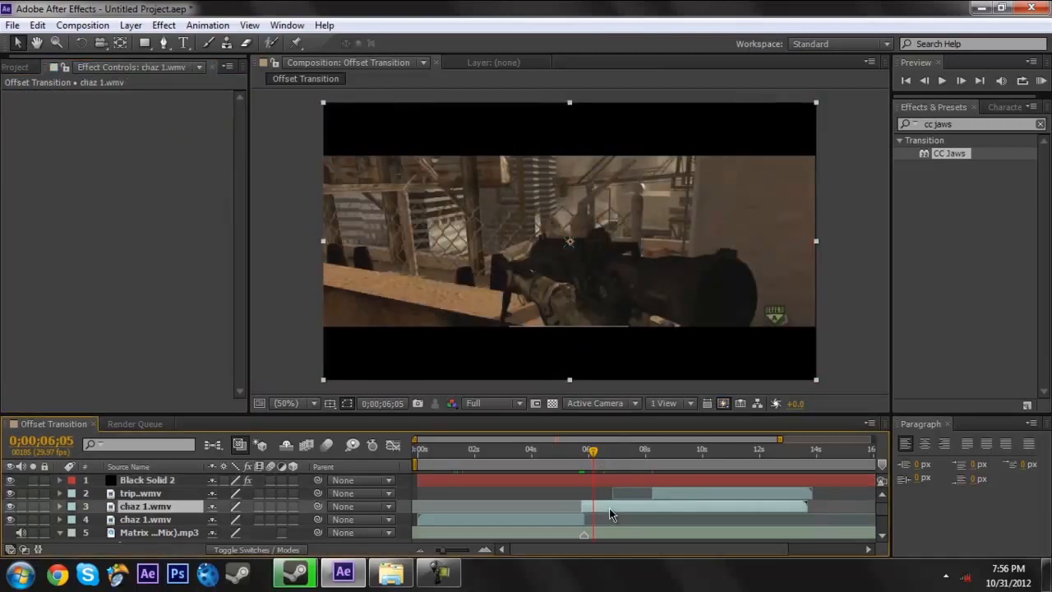
left_click(307, 328)
left_click_drag(597, 468, 657, 460)
Step: Clear the effects search and create a new adjustment layer above the black solid
left_click(1040, 125)
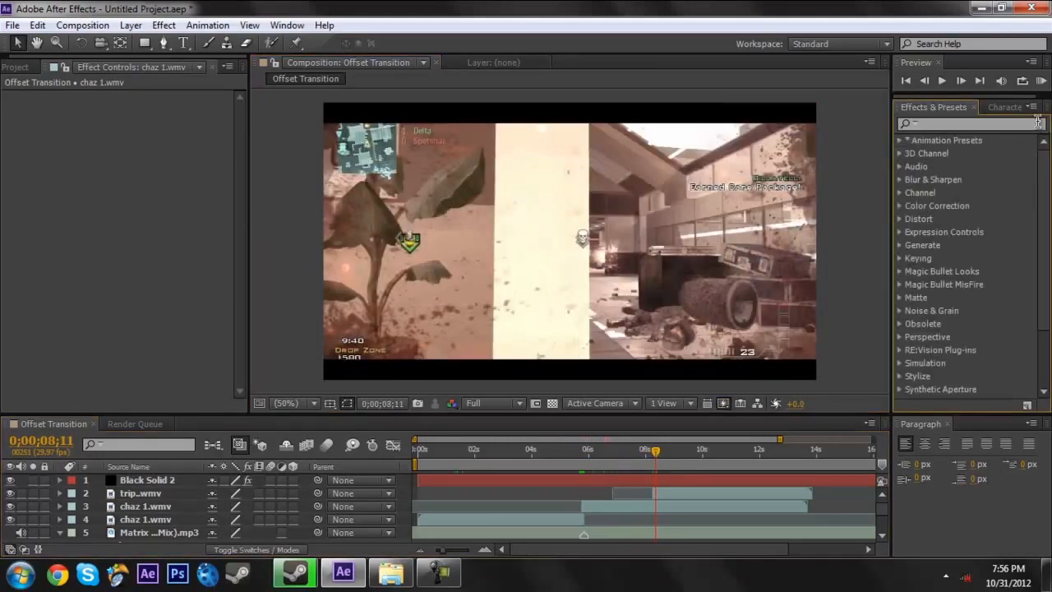
left_click(129, 25)
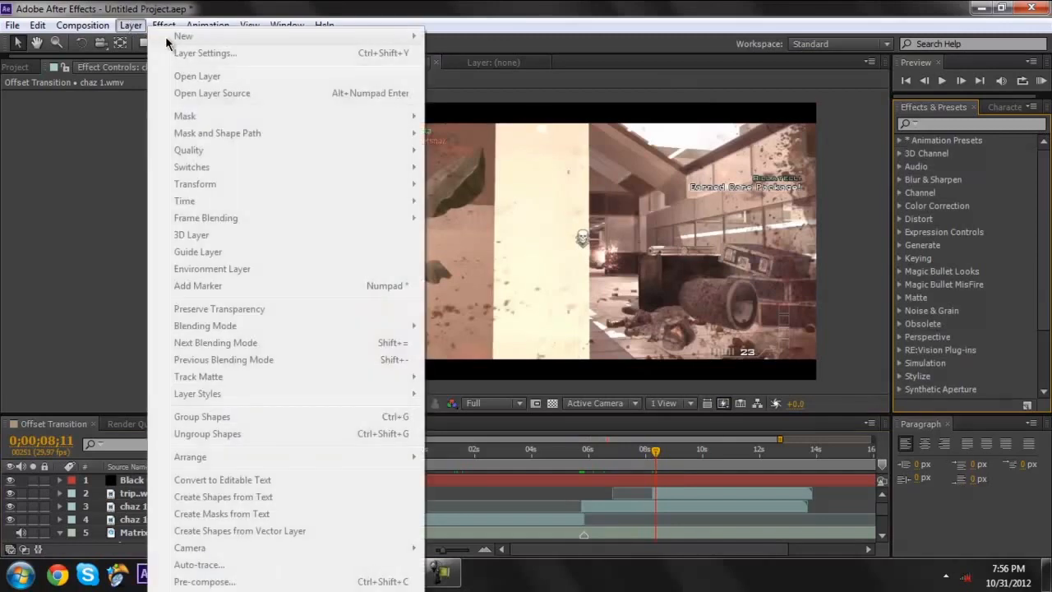
left_click(99, 246)
left_click(59, 426)
left_click(130, 25)
mouse_move(210, 39)
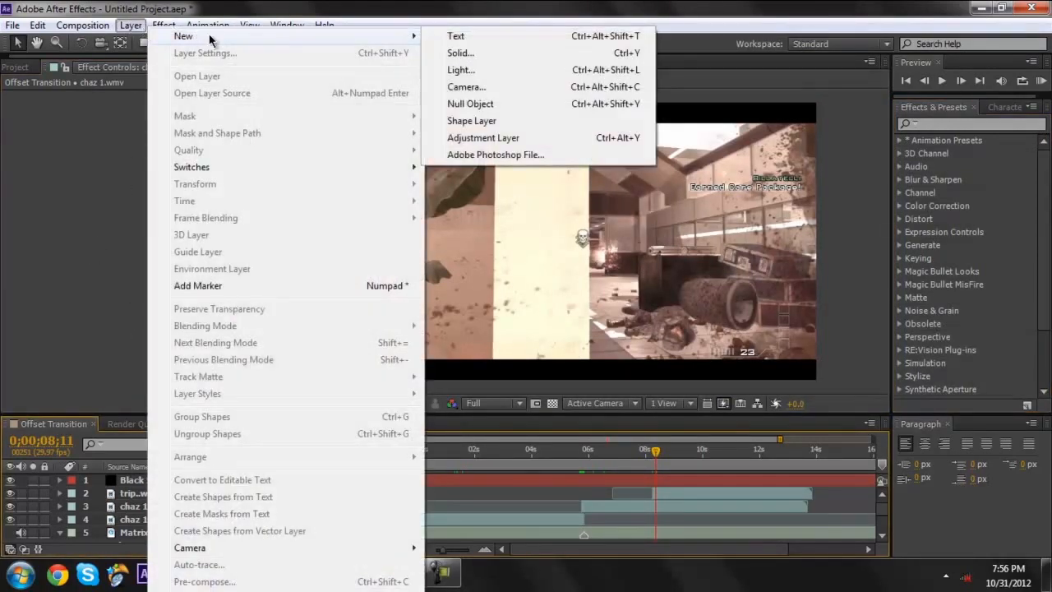
left_click(564, 139)
Step: Find the Offset distort effect, apply it to the new adjustment layer, and clear the effects search
left_click(920, 121)
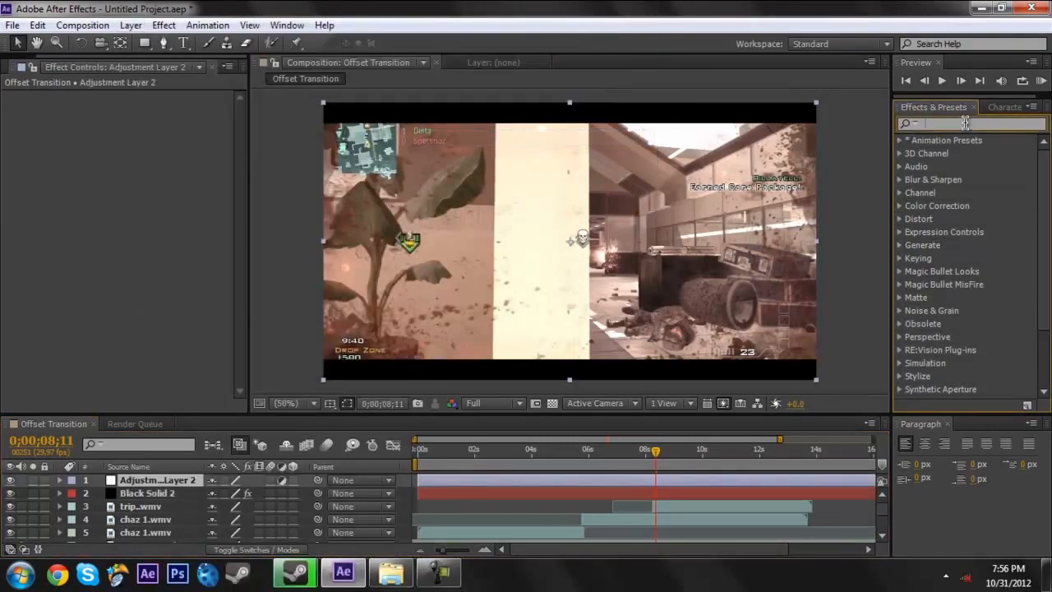
type("offse")
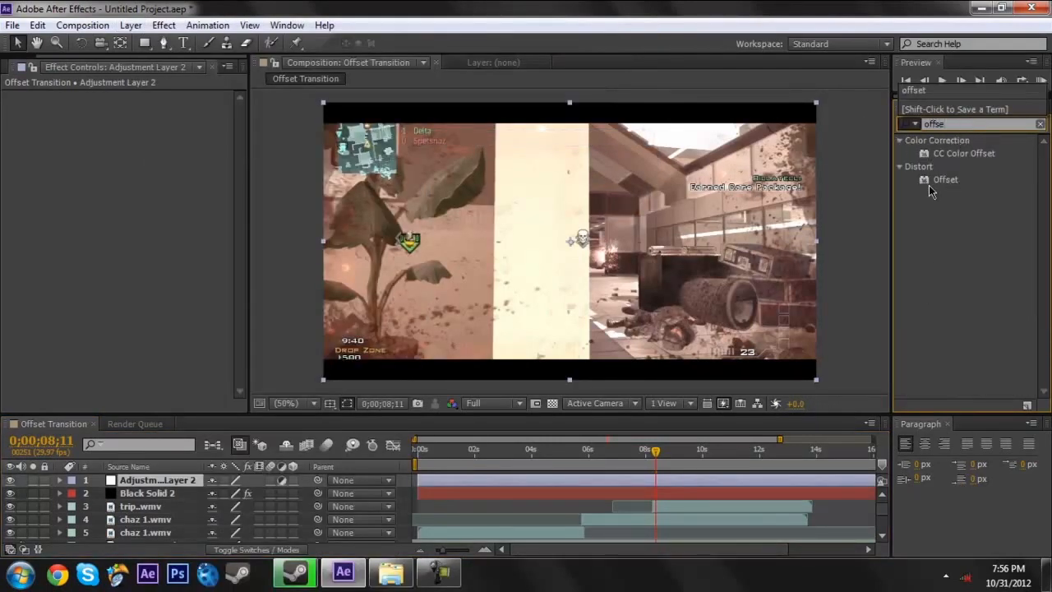
left_click_drag(933, 187, 633, 485)
left_click(1040, 124)
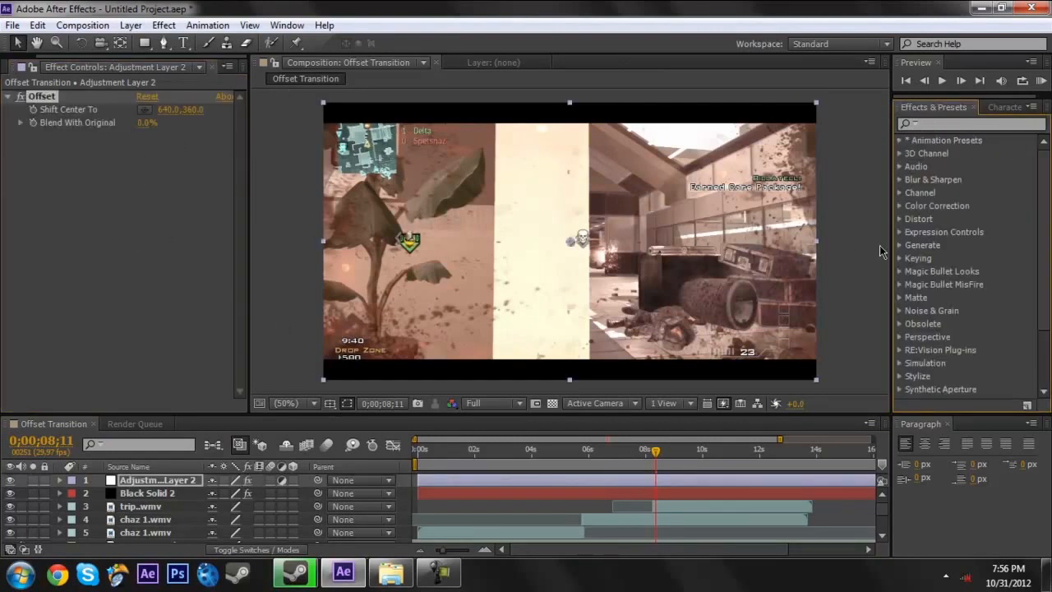
Step: Find the RSMB motion blur effect and apply it to the adjustment layer
left_click(1010, 124)
type("rsmb")
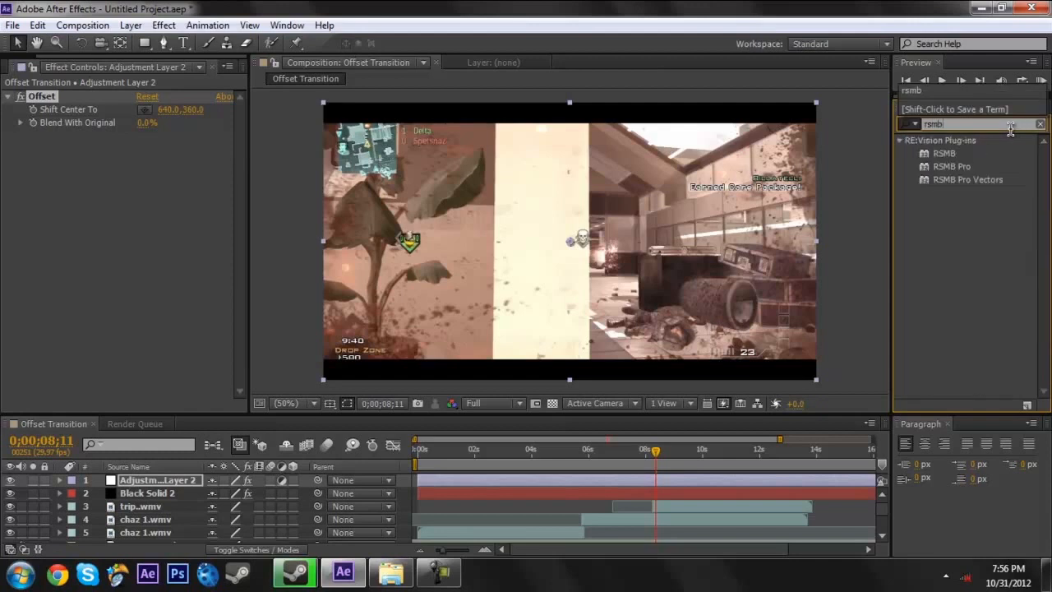
left_click_drag(944, 153, 680, 483)
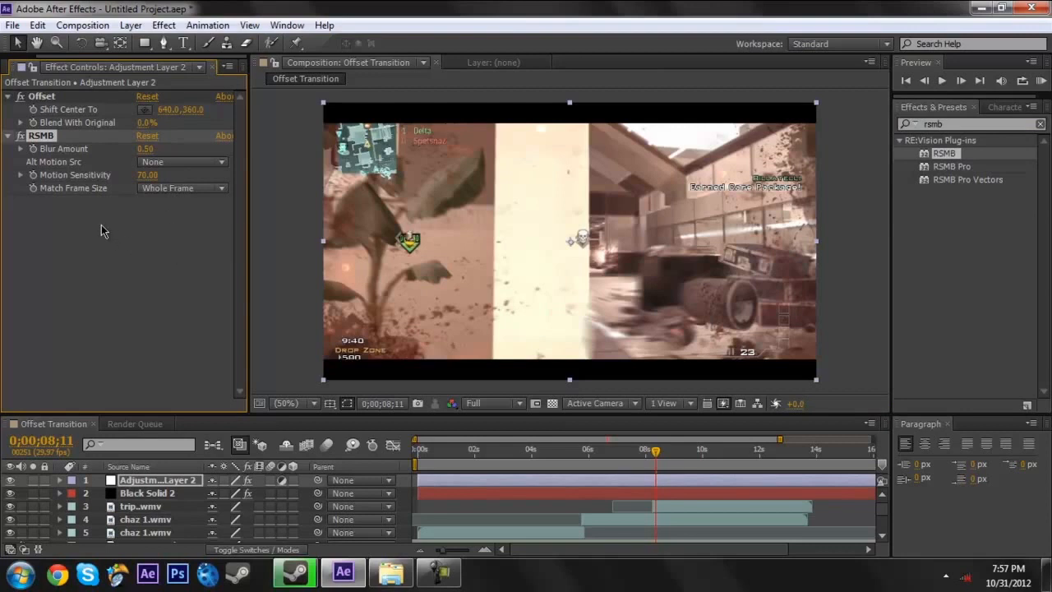
Step: Clear the effects search and set a Shift Center To keyframe for the Offset effect at 0;00;08;28
left_click(1040, 124)
left_click(81, 266)
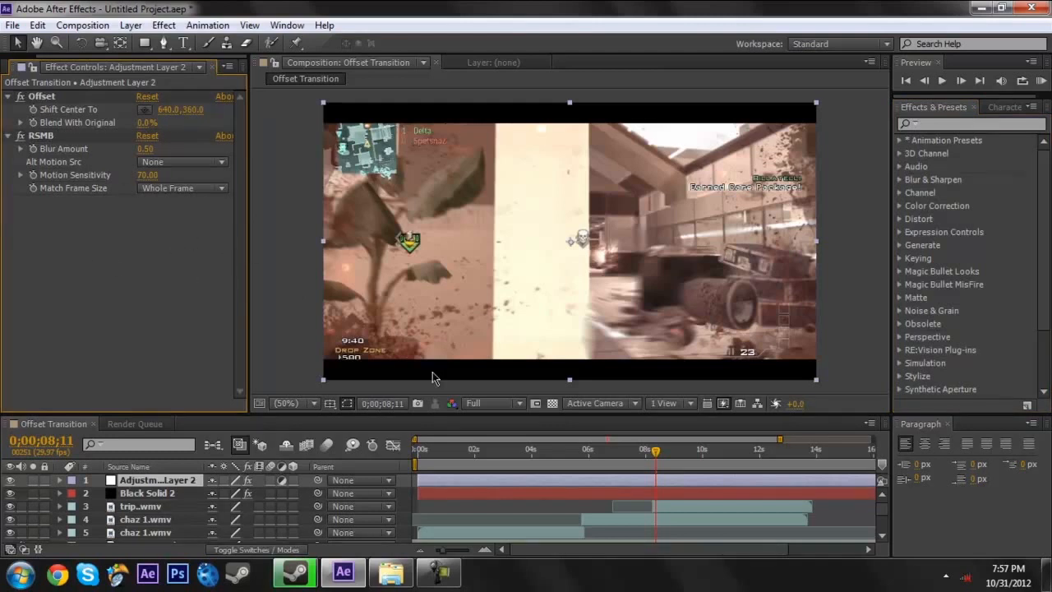
left_click_drag(664, 454, 655, 457)
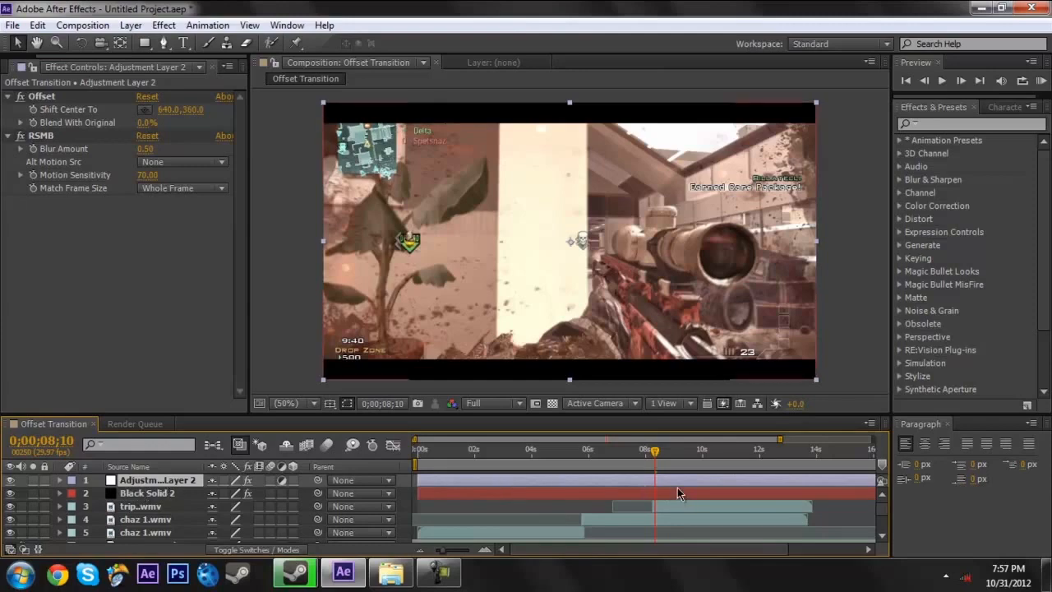
left_click(660, 462)
mouse_move(658, 458)
left_mouse_down()
mouse_move(686, 457)
mouse_move(673, 458)
left_mouse_up()
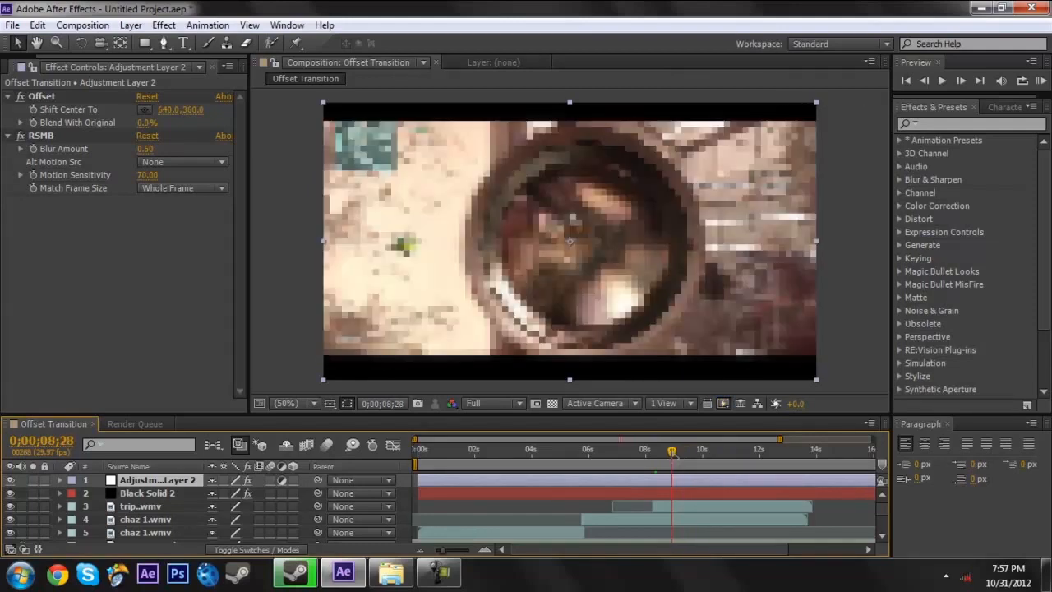
left_click(40, 97)
Step: Reveal the adjustment layer's keyframes and add a second Shift Center To keyframe at 0;00;06;24
left_click(591, 462)
left_click_drag(582, 465, 612, 461)
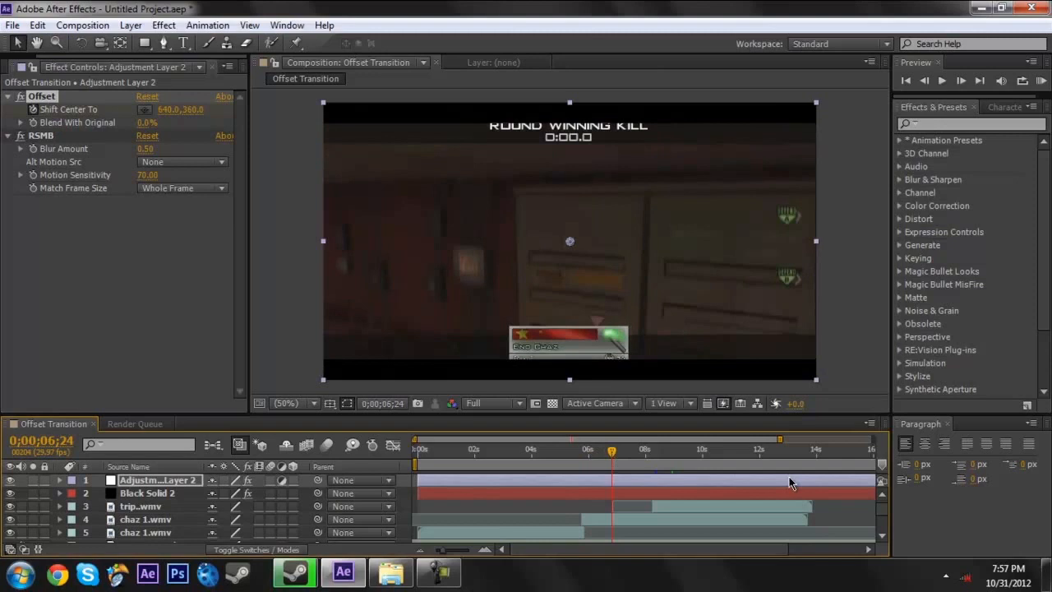
key("u")
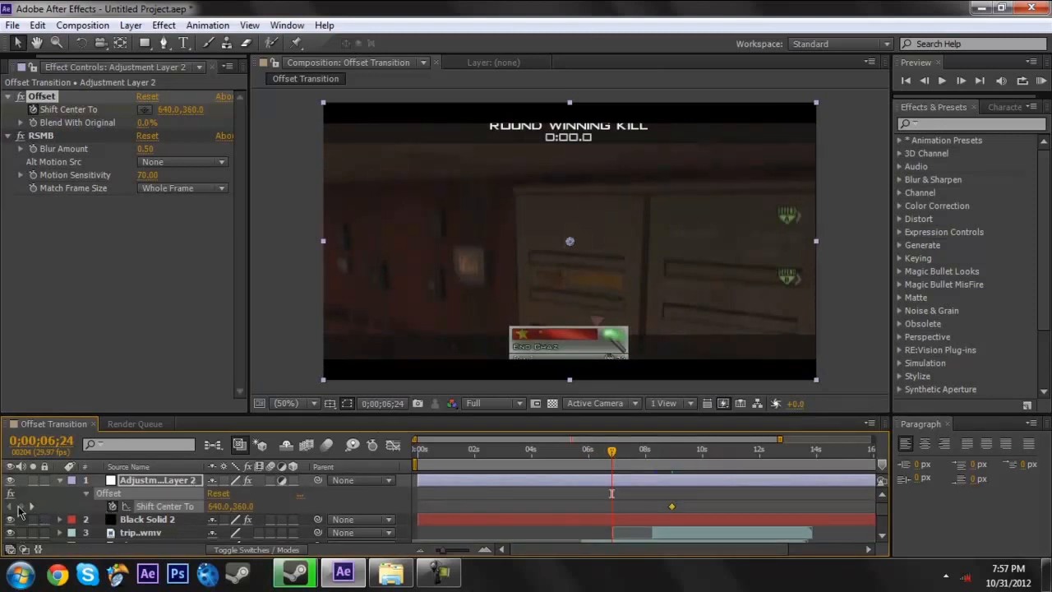
Step: Set the trip..wmv layer's opacity to 0% and keyframe it at 0;00;08;07
left_click_drag(640, 462, 653, 460)
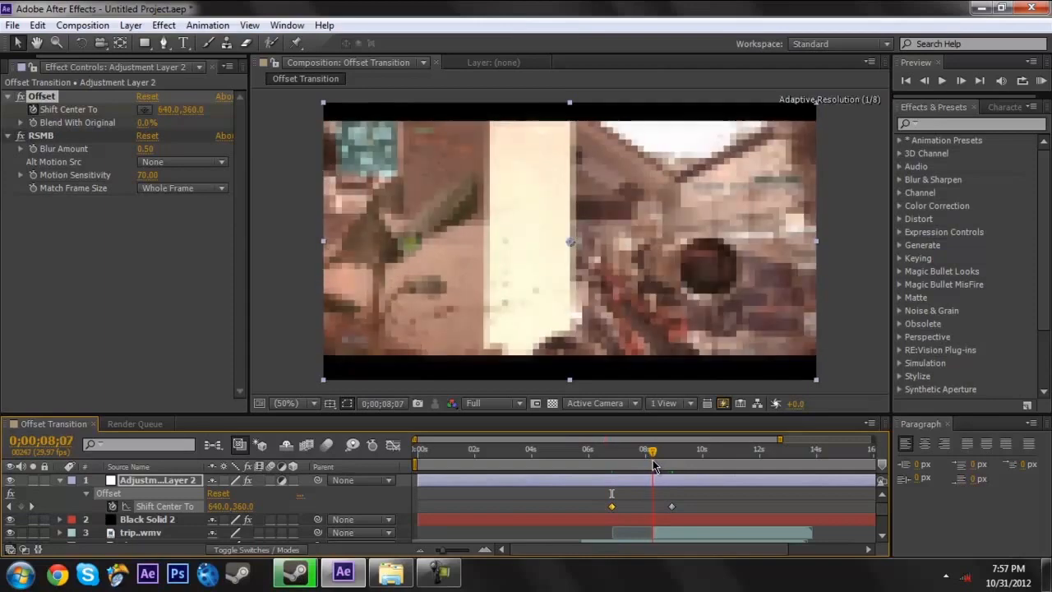
left_click(700, 533)
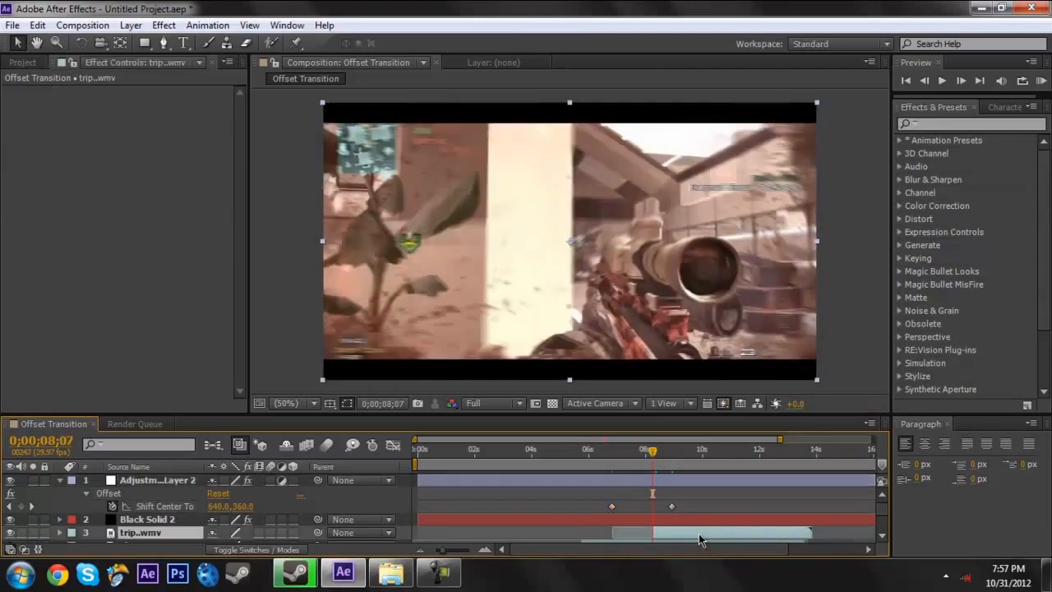
key("t")
left_click(215, 535)
type("0")
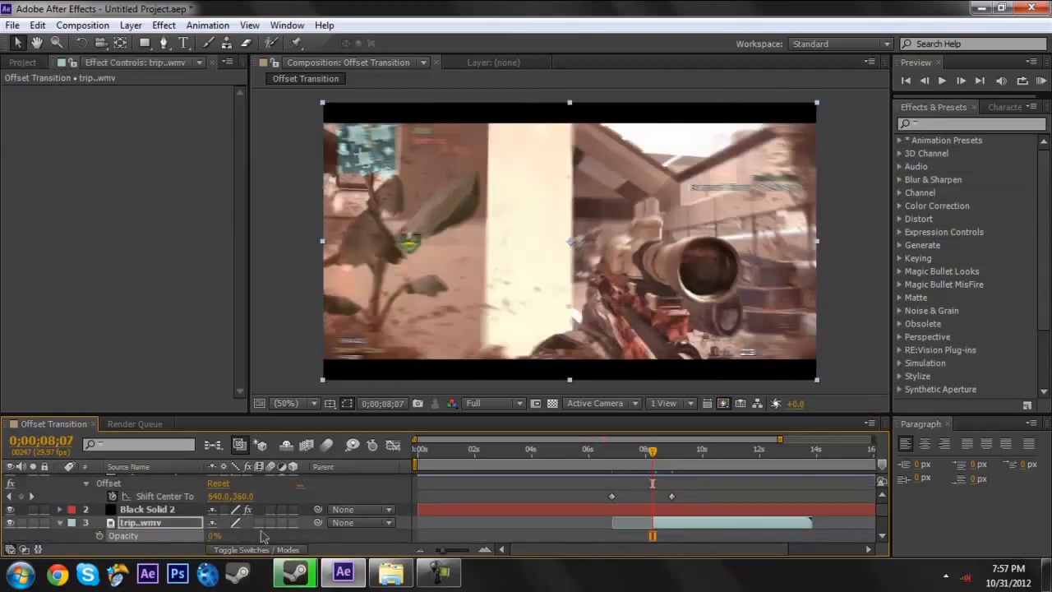
key("Return")
left_click(99, 535)
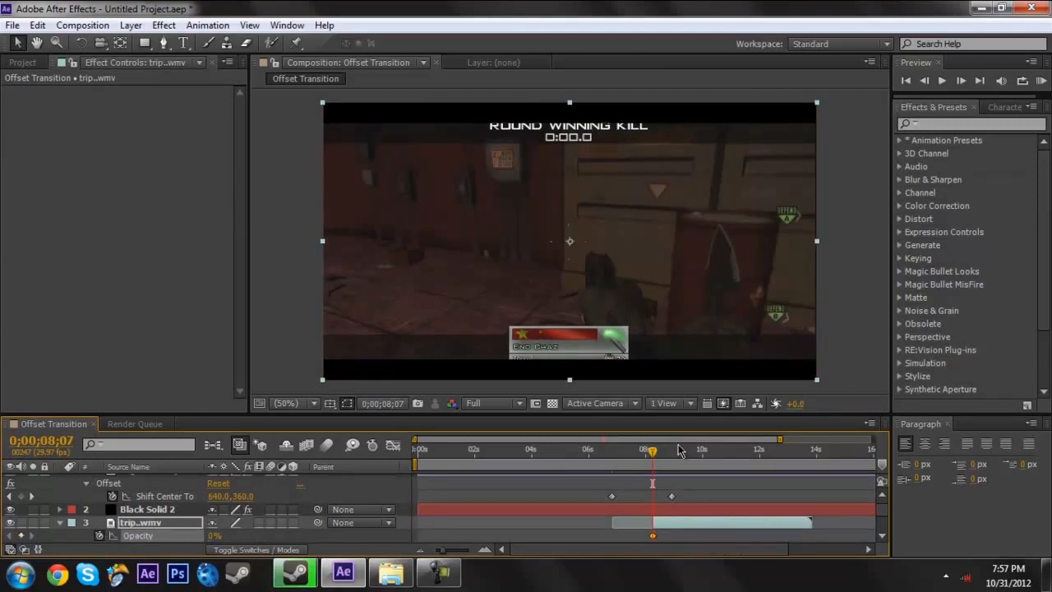
Step: Add a 100% opacity keyframe to the trip..wmv layer at 0;00;08;13
left_click(658, 458)
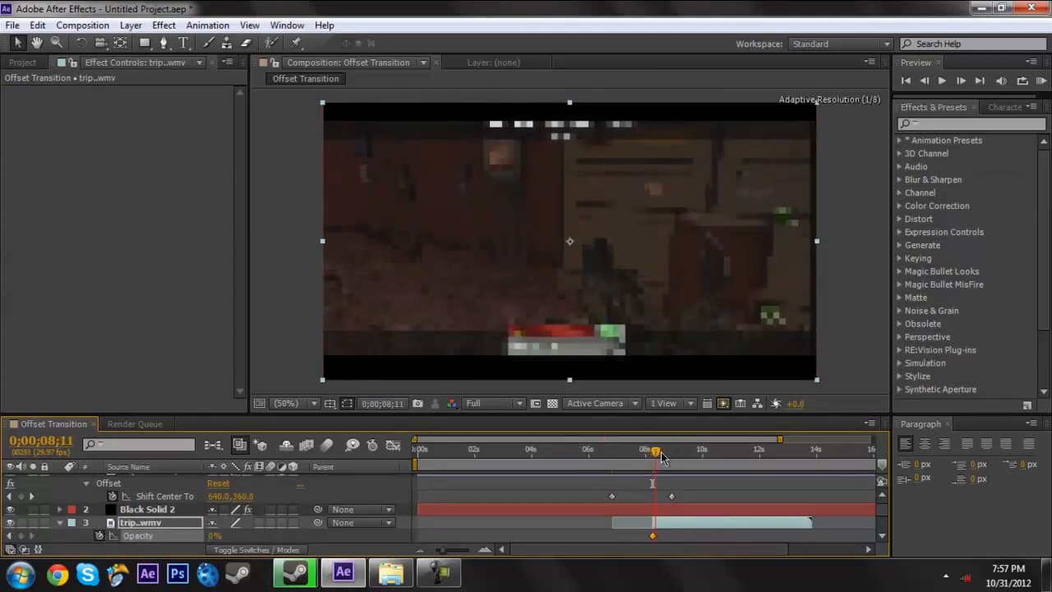
left_click(215, 536)
type("100")
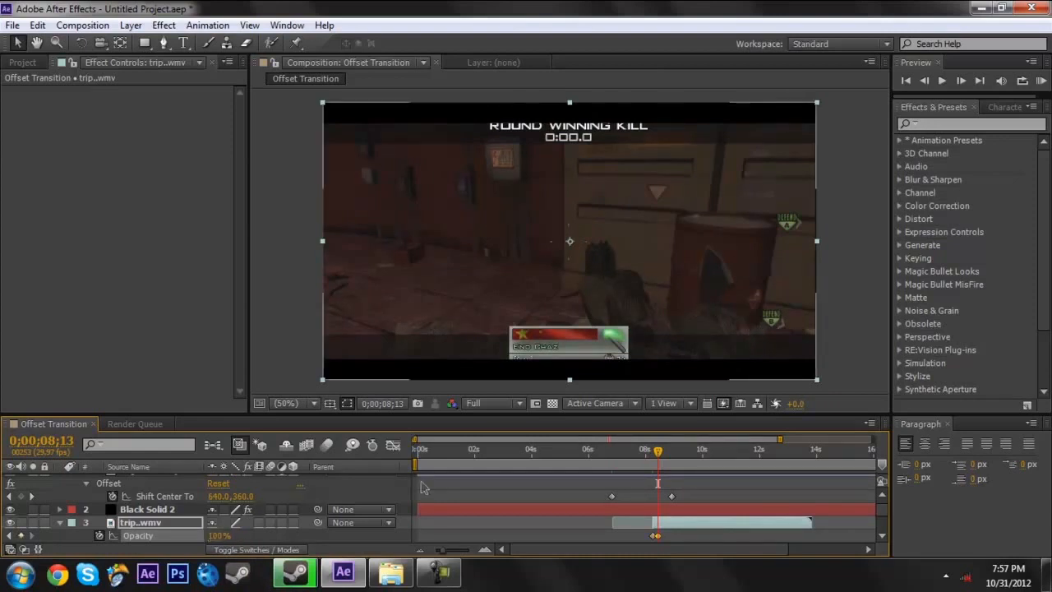
key("Return")
Step: Shift the two Shift Center To keyframes later, to about 0;00;07;02 and 0;00;09;18, and go to the second one
left_click_drag(672, 496, 692, 499)
left_click_drag(612, 498, 621, 498)
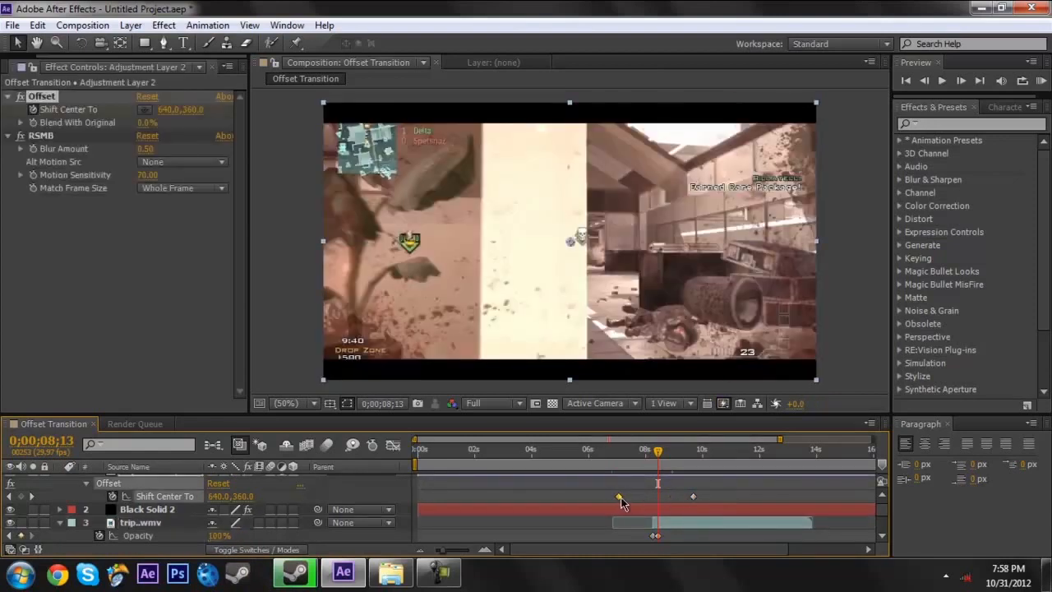
left_click_drag(695, 499, 693, 499)
left_click_drag(687, 463, 691, 461)
left_click(486, 550)
left_click_drag(503, 556, 441, 552)
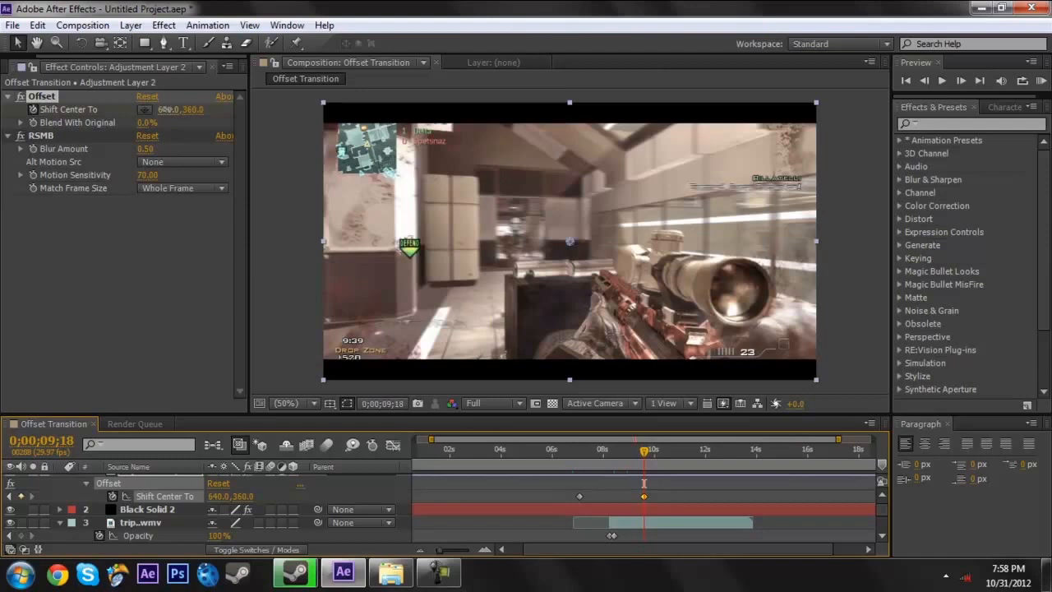
Step: Try different horizontal Shift Center To values for the keyframe at 0;00;09;18, ending with -2000
left_click_drag(166, 109, 247, 109)
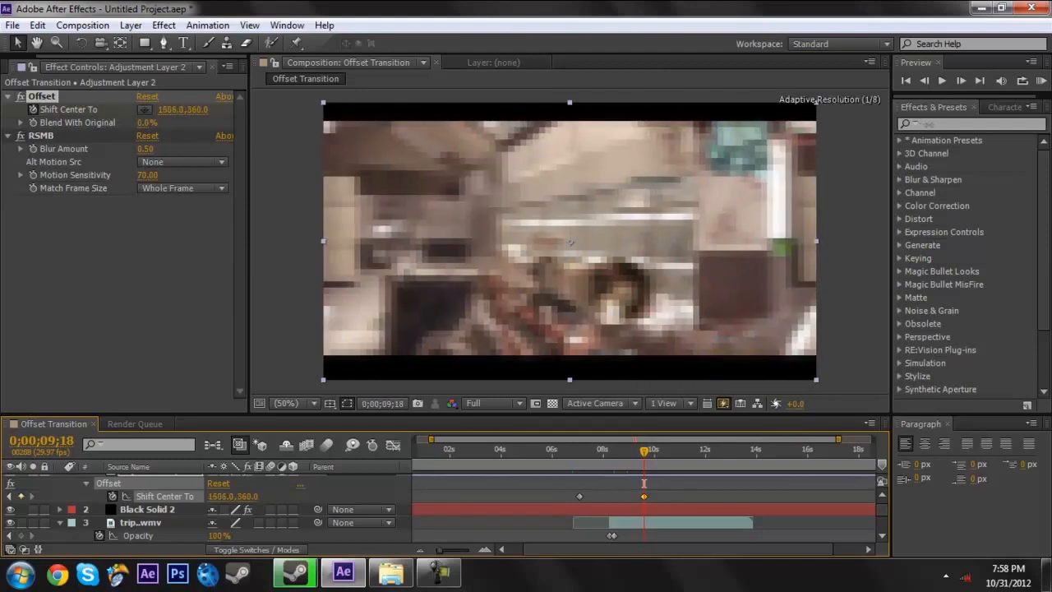
left_click_drag(930, 125, 39, 102)
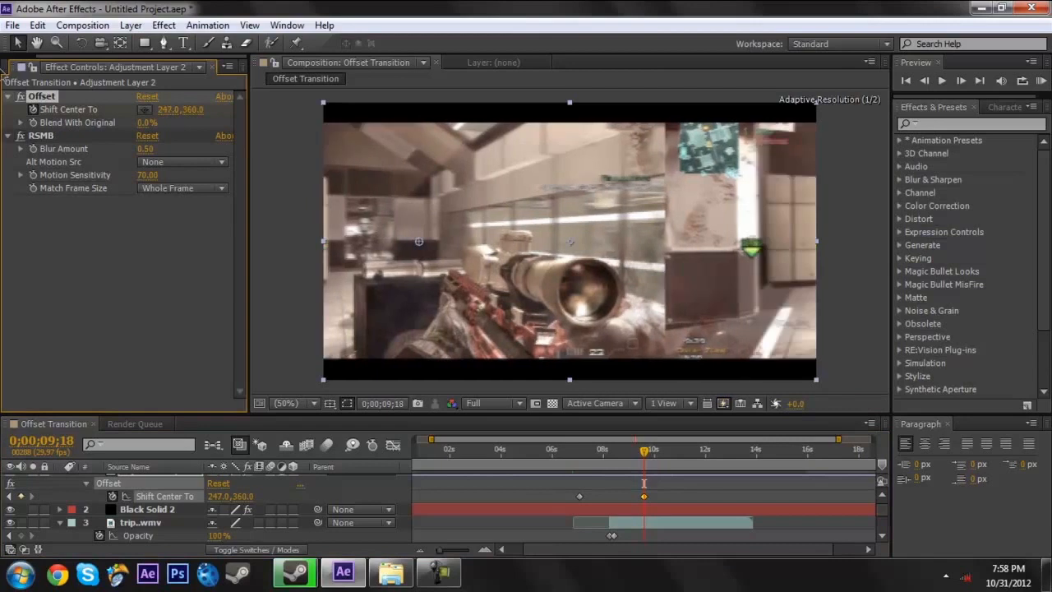
left_click_drag(167, 111, 12, 92)
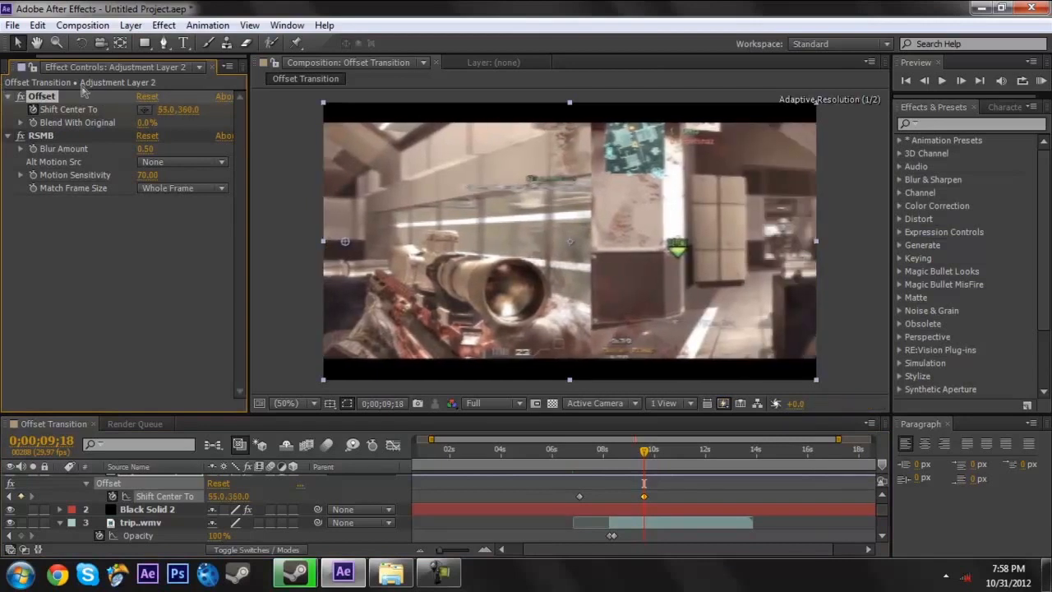
left_click_drag(167, 117, 12, 115)
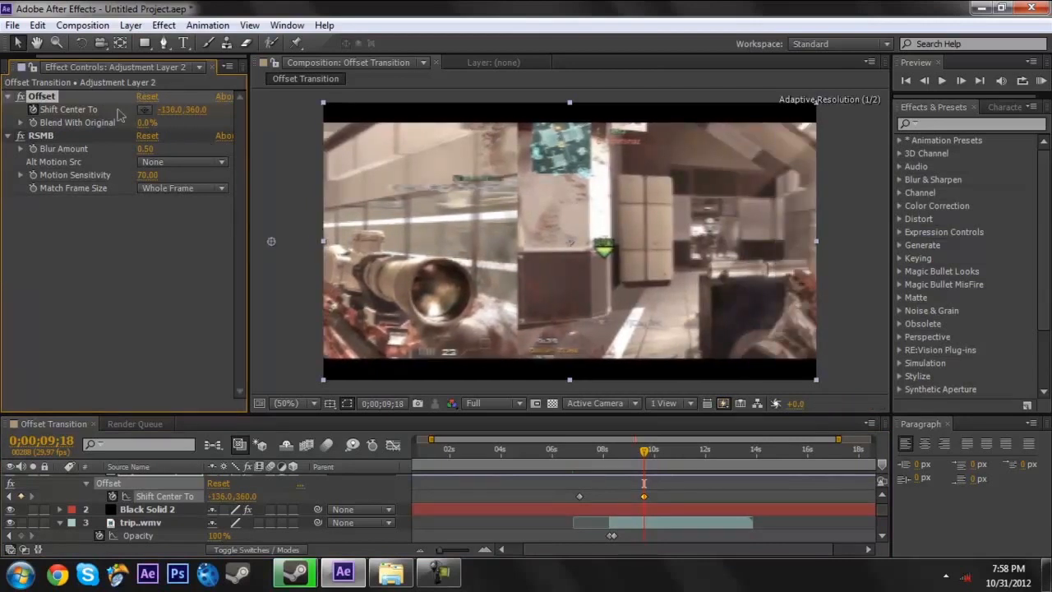
left_click(168, 111)
type("-2000")
key("Return")
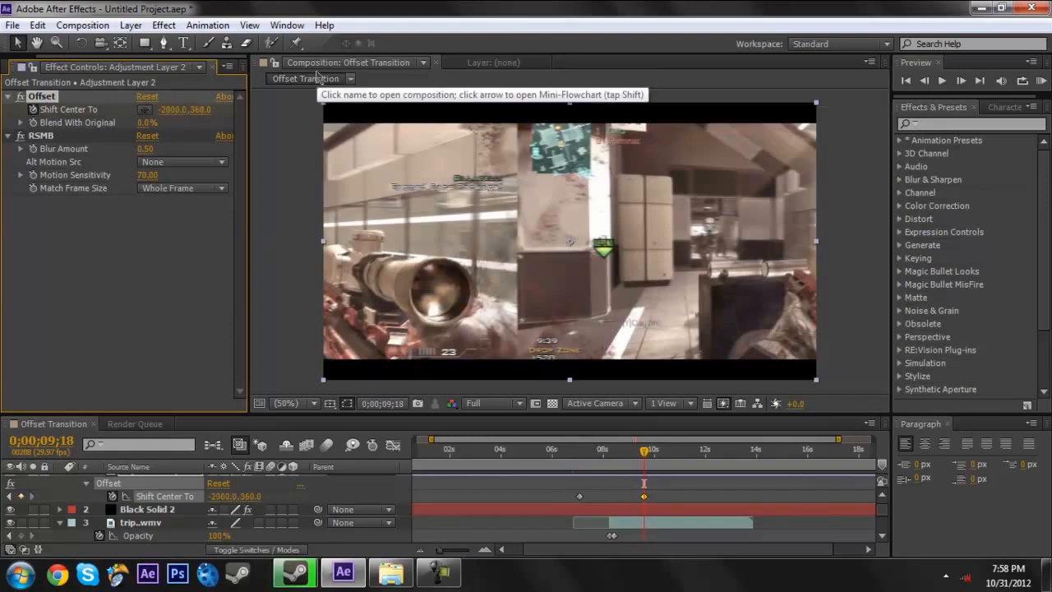
Step: Set the horizontal Shift Center To value to -1920 at the 0;00;09;18 keyframe
left_click_drag(168, 109, 238, 116)
left_click(173, 111)
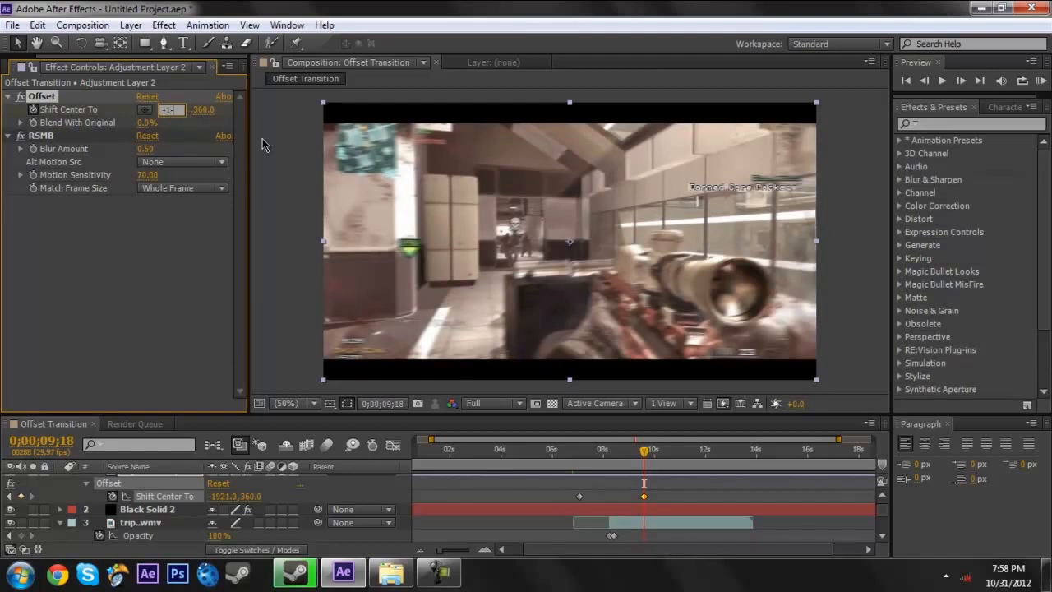
left_click(159, 239)
Step: Scrub between the two Shift Center To keyframes to review the offset movement, ending at 0;00;07;07
left_click_drag(580, 458, 644, 466)
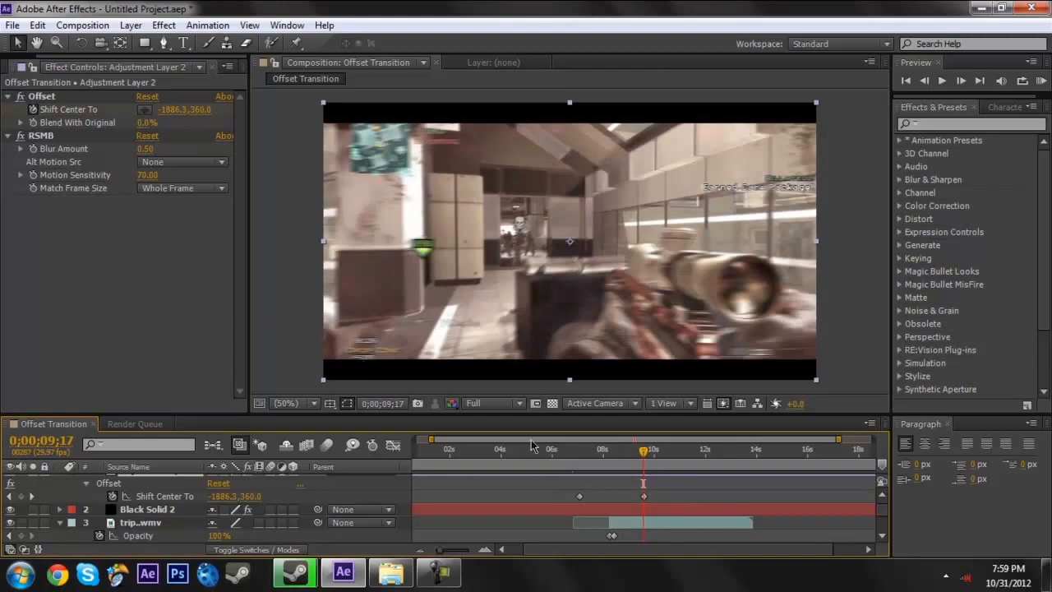
left_click(644, 466)
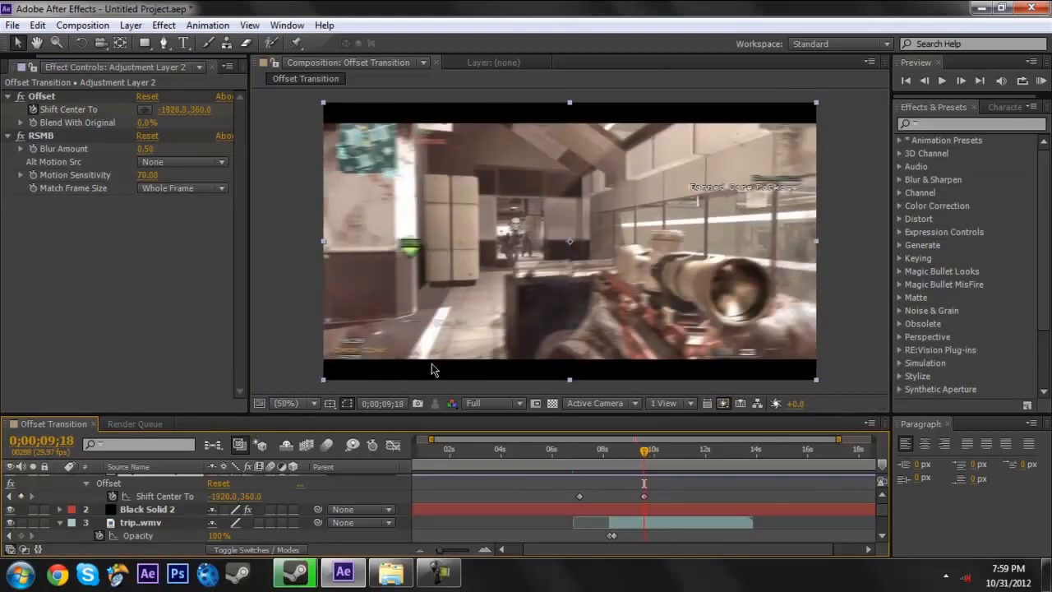
left_click(284, 366)
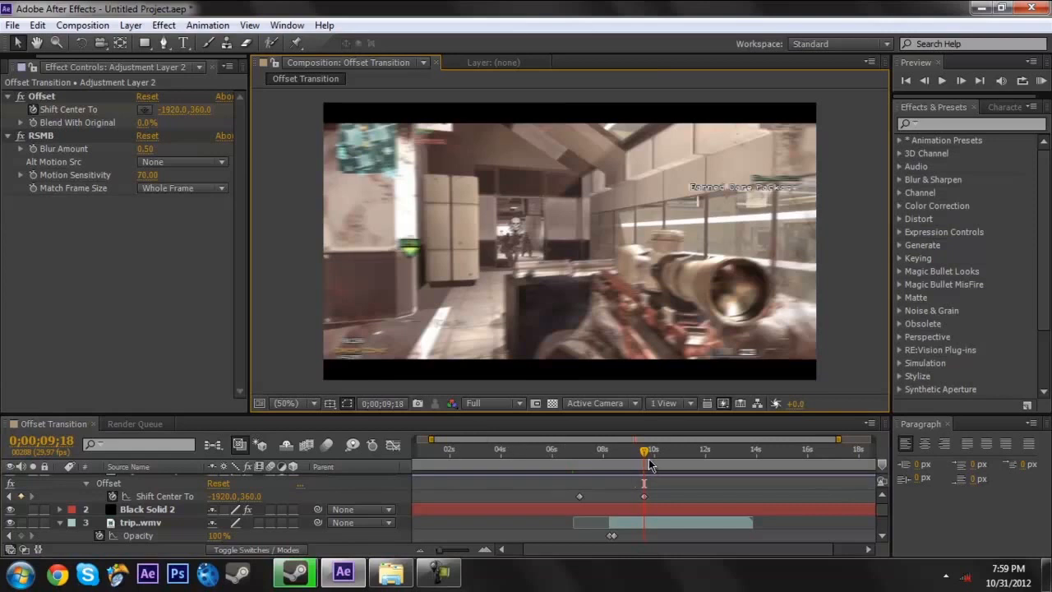
left_click(700, 487)
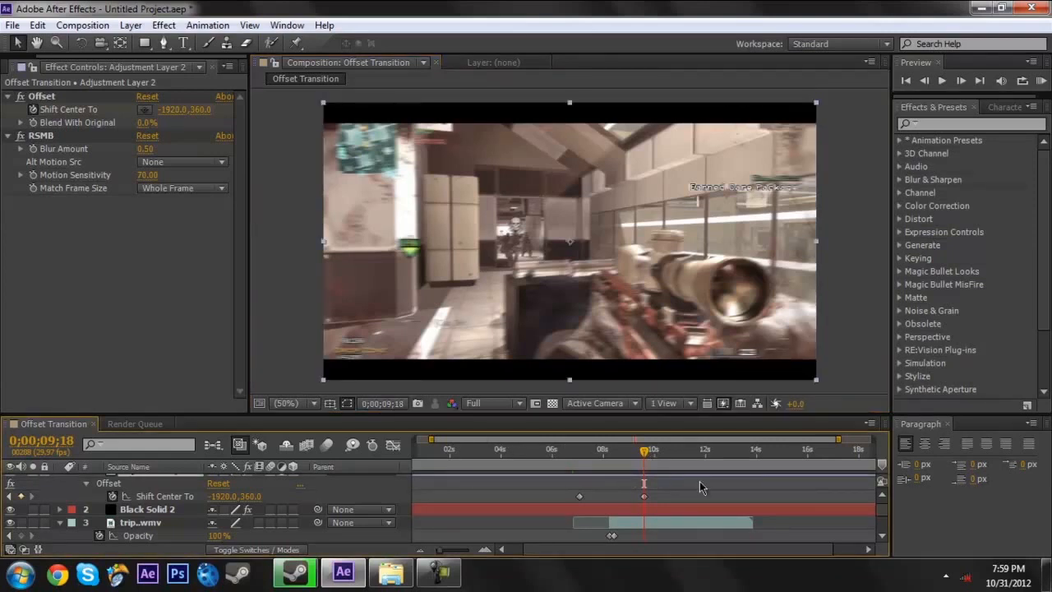
left_click_drag(597, 465, 577, 463)
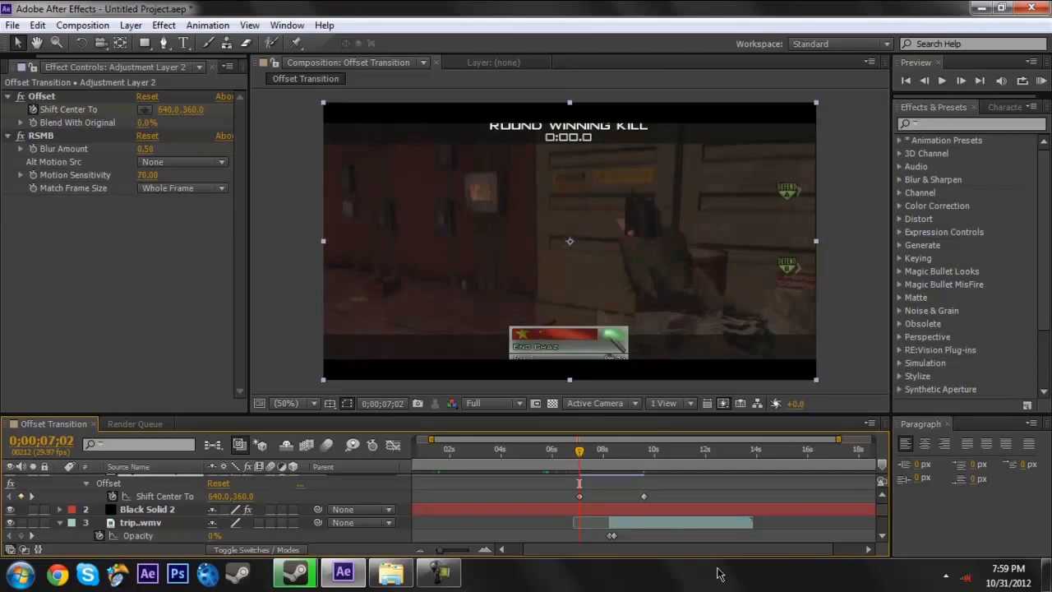
mouse_move(581, 454)
left_mouse_down()
mouse_move(662, 450)
mouse_move(583, 450)
left_mouse_up()
Step: Apply Easy Ease to both Shift Center To keyframes
left_click_drag(559, 502, 667, 498)
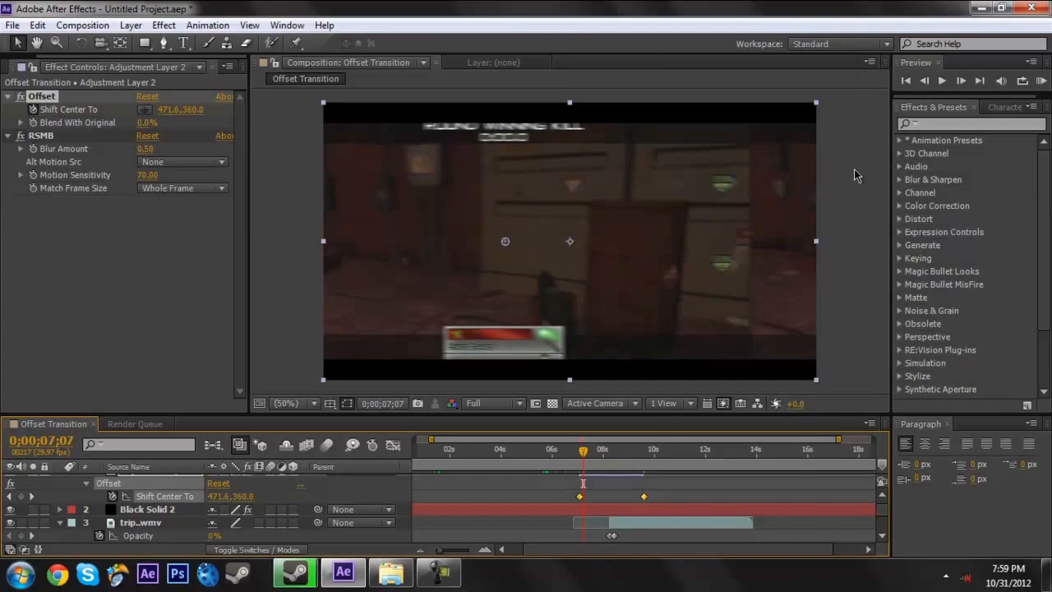
right_click(581, 500)
mouse_move(638, 485)
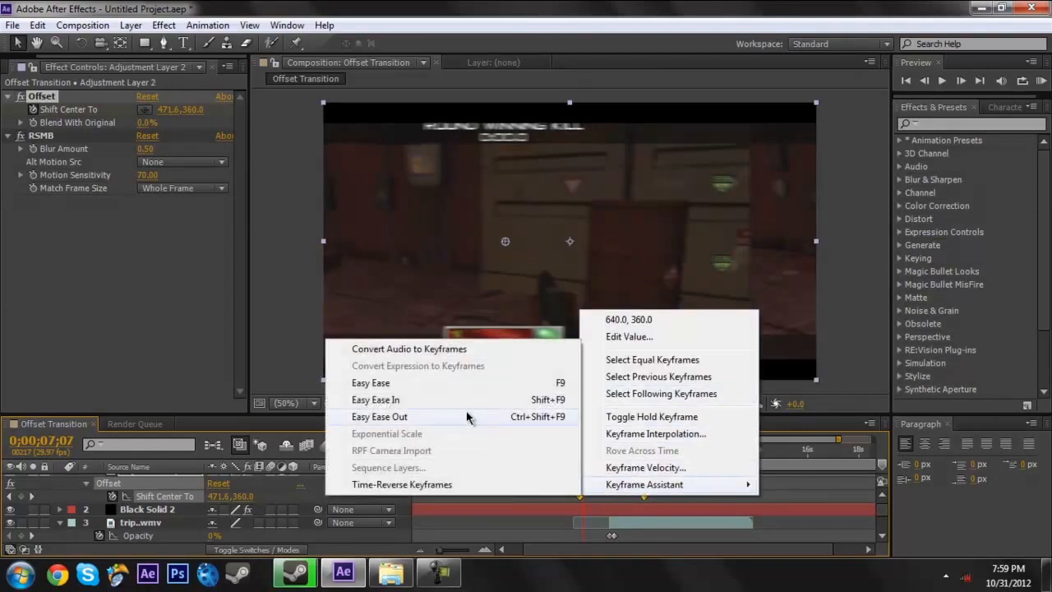
left_click(464, 383)
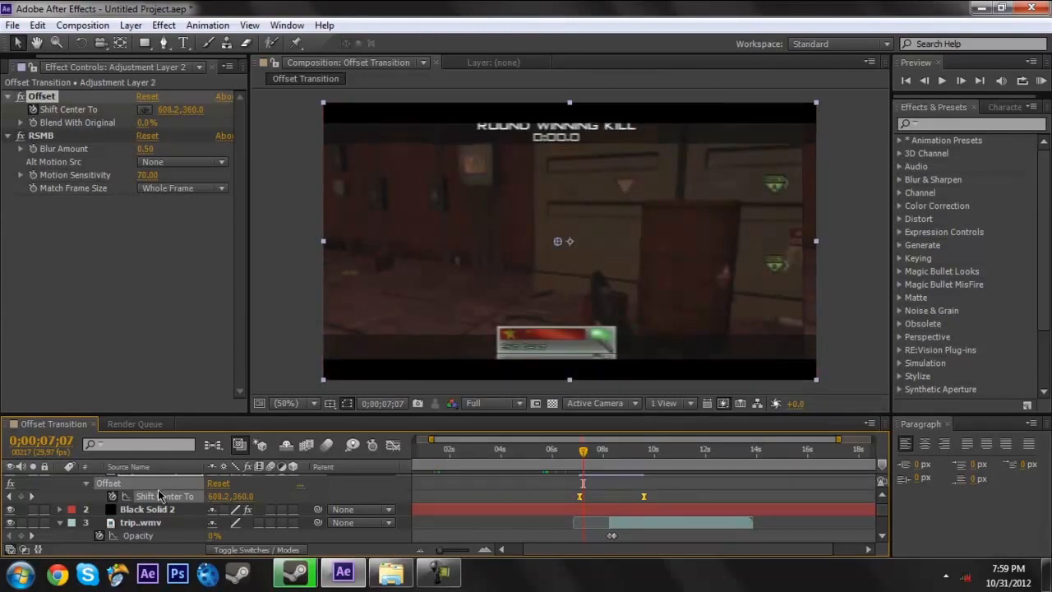
Step: Reshape the Shift Center To speed curve into a narrow central peak in the Graph Editor, and return to the layer bars
left_click(393, 446)
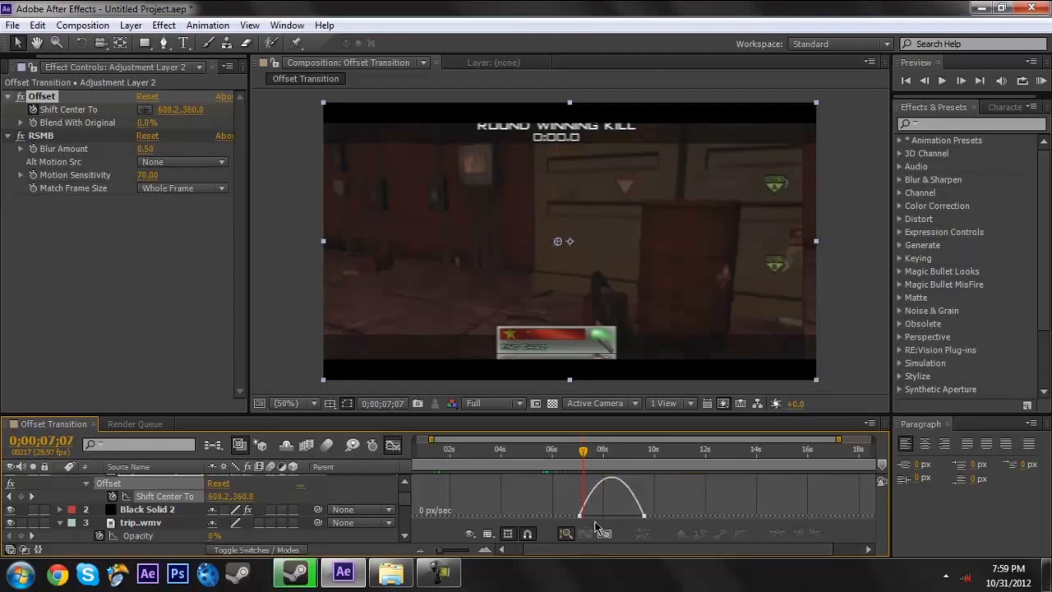
left_click_drag(582, 517, 594, 517)
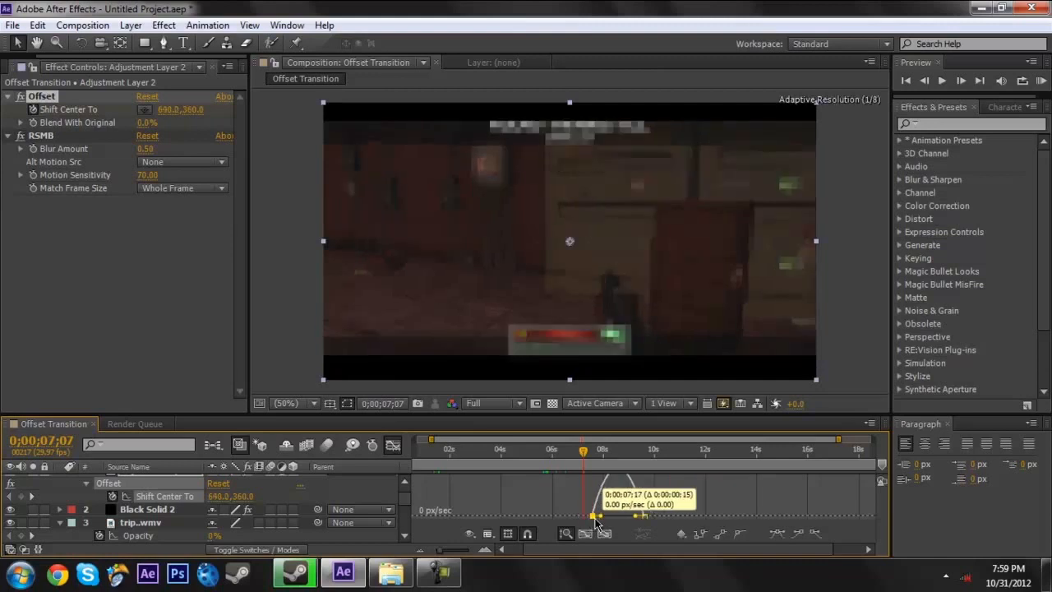
key("ctrl+z")
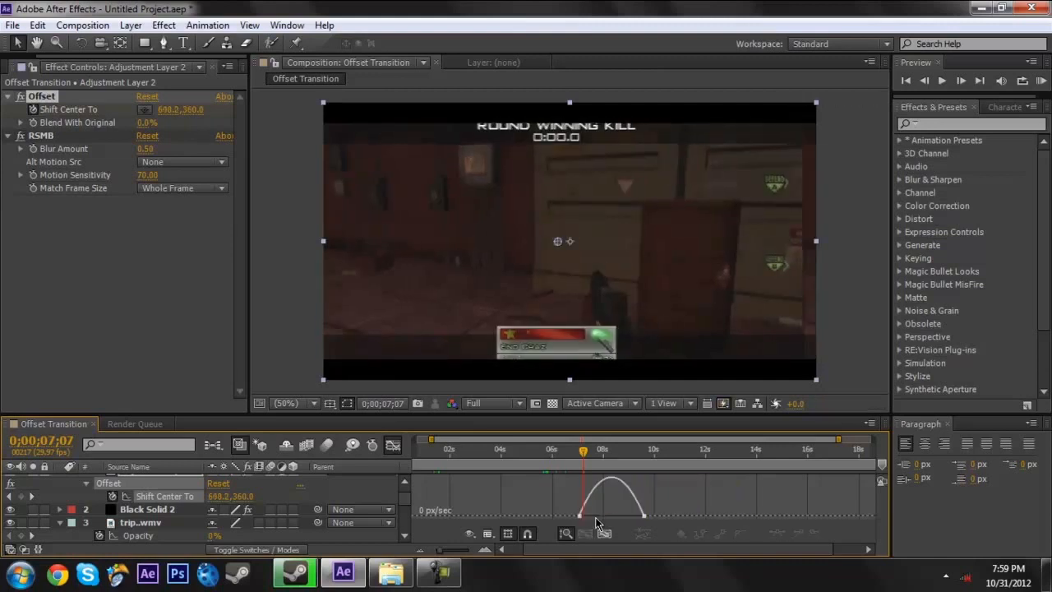
left_click(586, 516)
left_click_drag(588, 518, 626, 519)
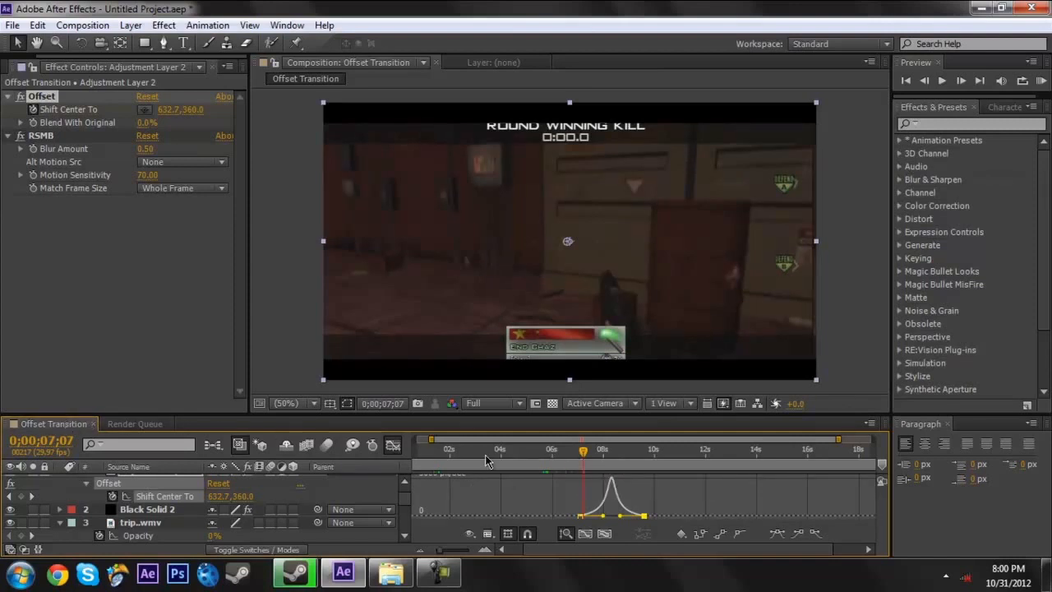
left_click(395, 449)
Step: Run a RAM preview of the transition from 0;00;06;22, stop it, and scrub on to 0;00;10;05
left_click(572, 469)
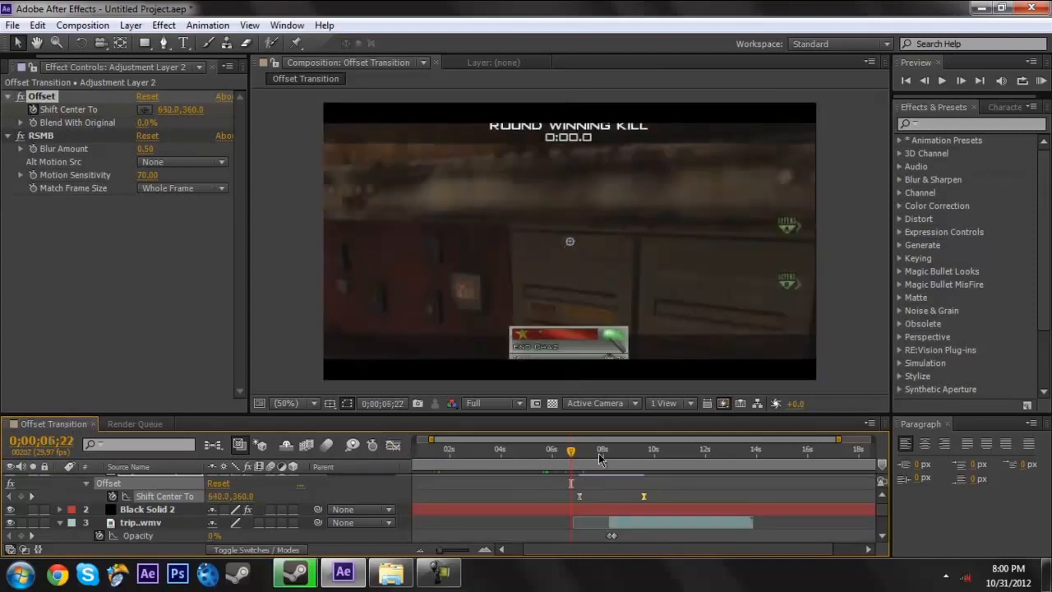
left_click(1041, 81)
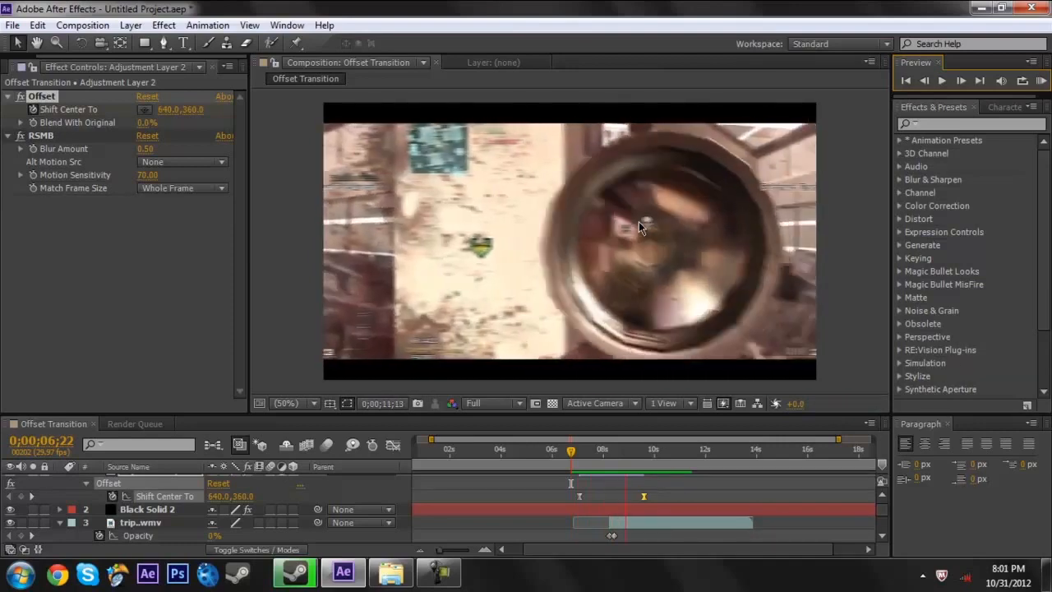
key("space")
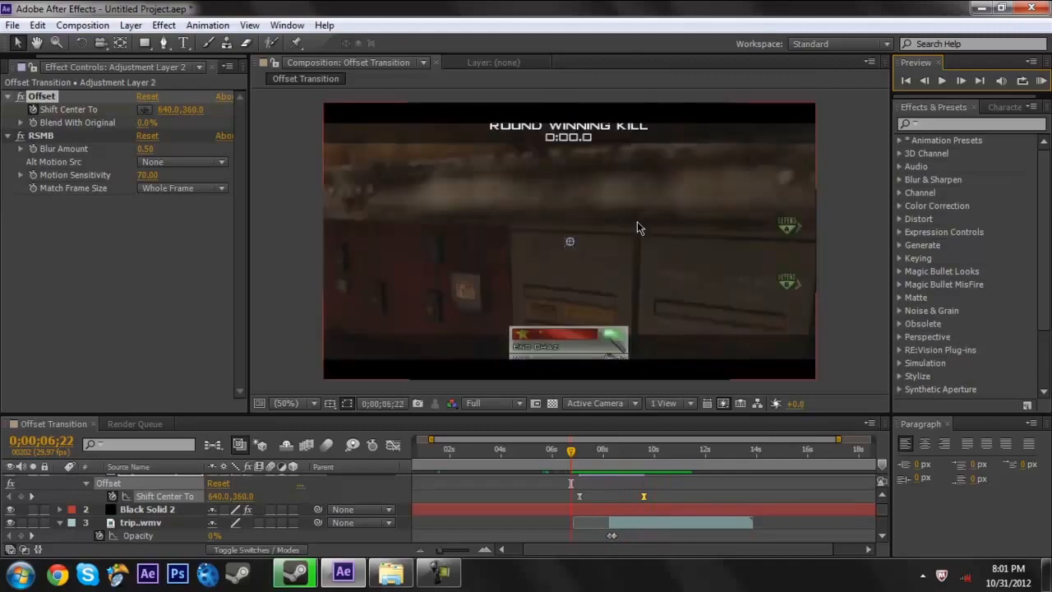
left_click_drag(566, 454, 659, 448)
left_click(630, 523)
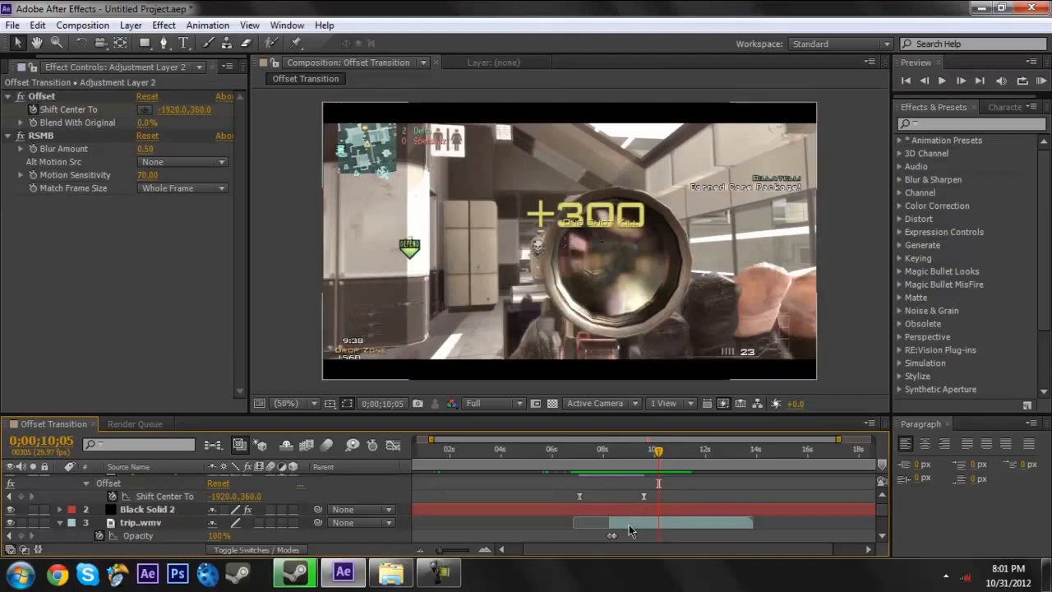
Step: Apply the RE:Vision Twixtor effect to the trip..wmv layer
left_click(163, 25)
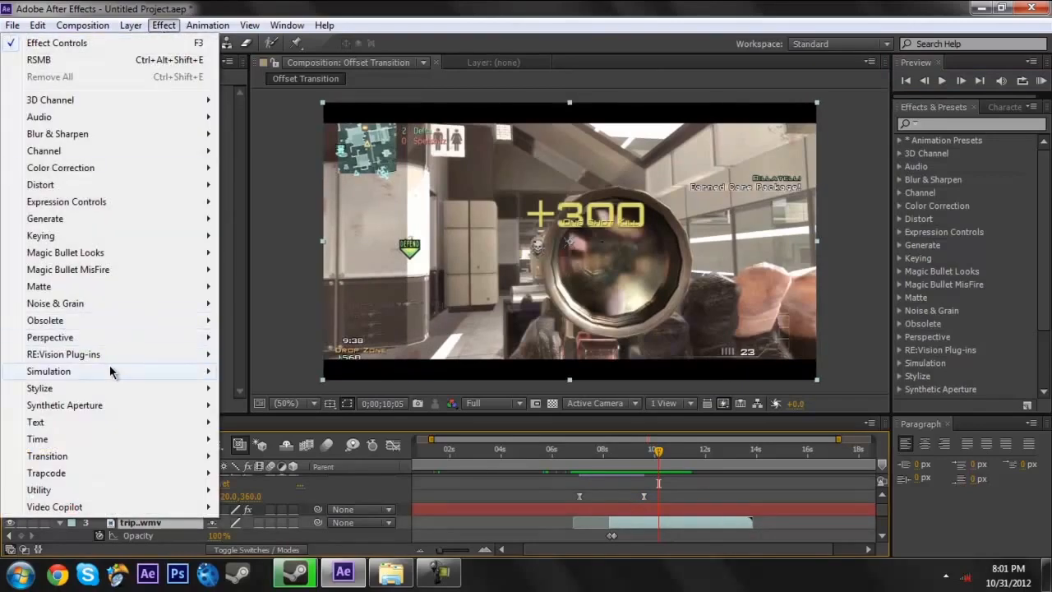
mouse_move(165, 355)
left_click(277, 423)
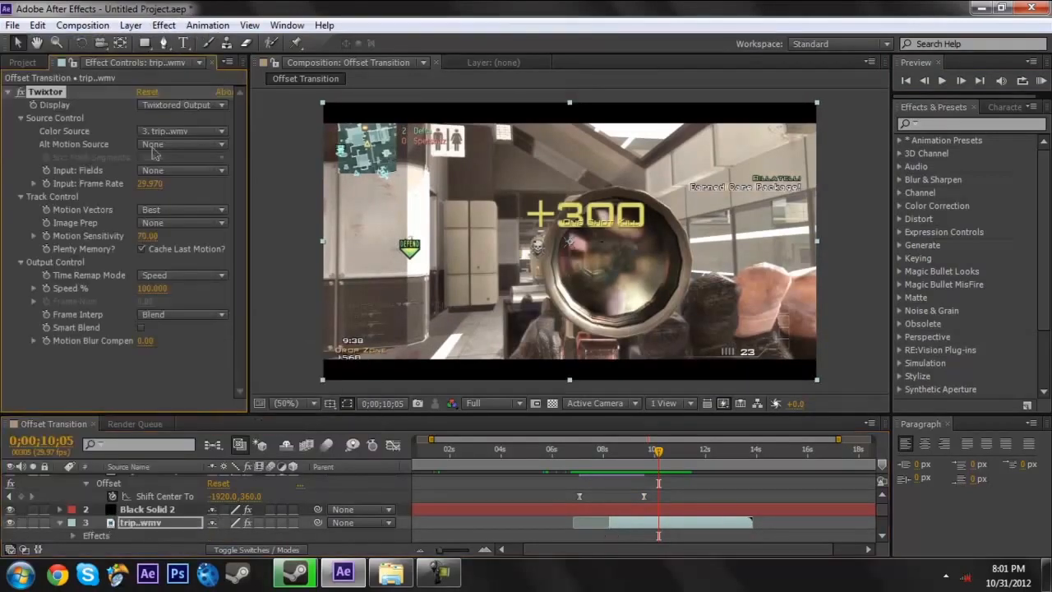
Step: Set Twixtor's Input: Frame Rate to 59.94 and its Motion Sensitivity to 100
left_click(146, 183)
type("59.94")
key("Return")
left_click(144, 236)
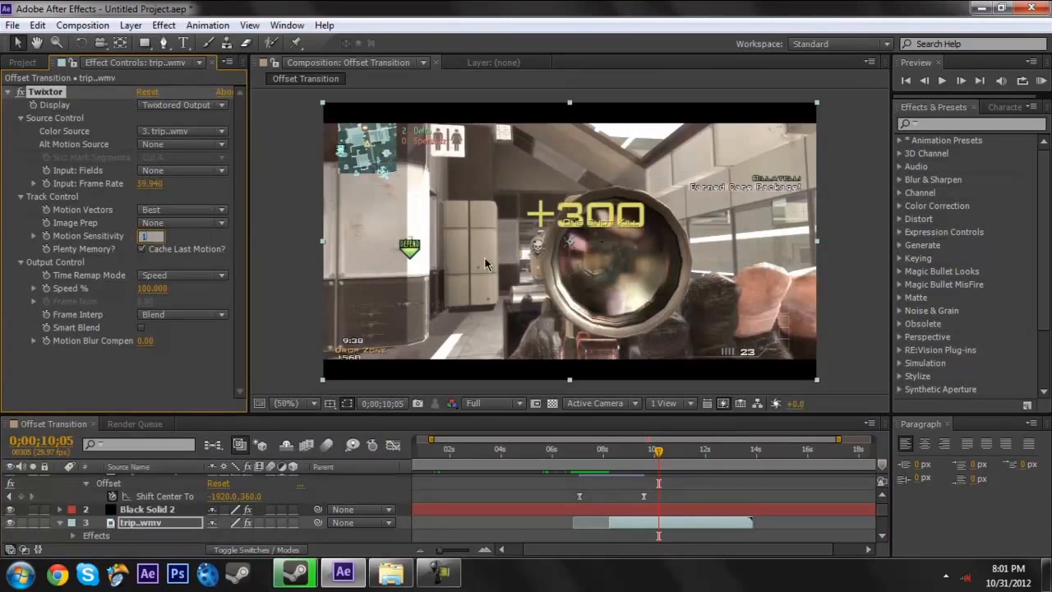
type("100")
key("Return")
Step: Keyframe Twixtor's Speed % at 100 at 0;00;10;05 and drop it to 1 one frame on, at 0;00;10;06
left_click(46, 289)
left_click(961, 79)
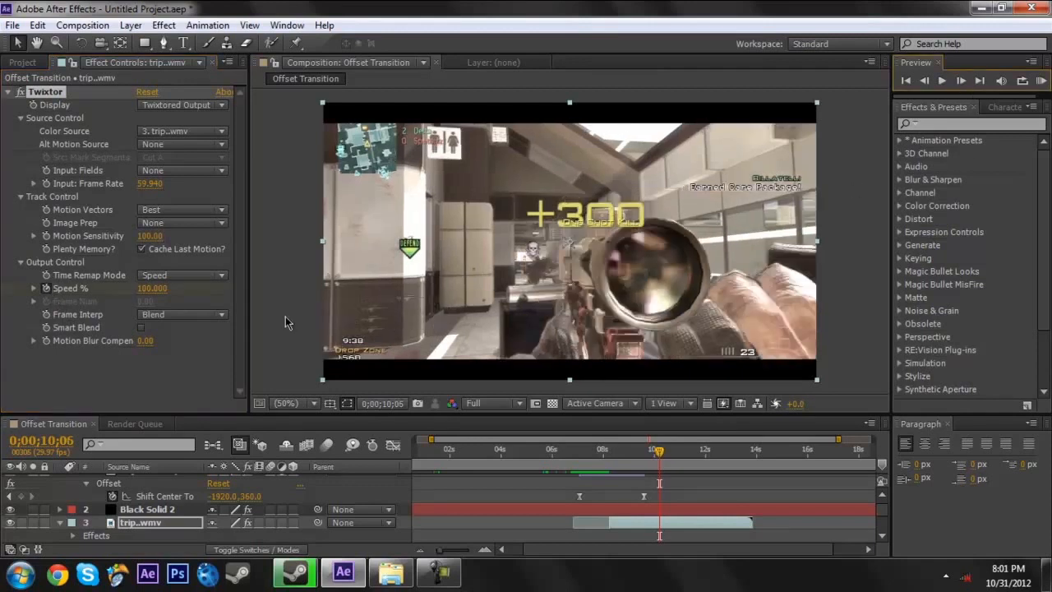
left_click(152, 289)
type("1")
key("Return")
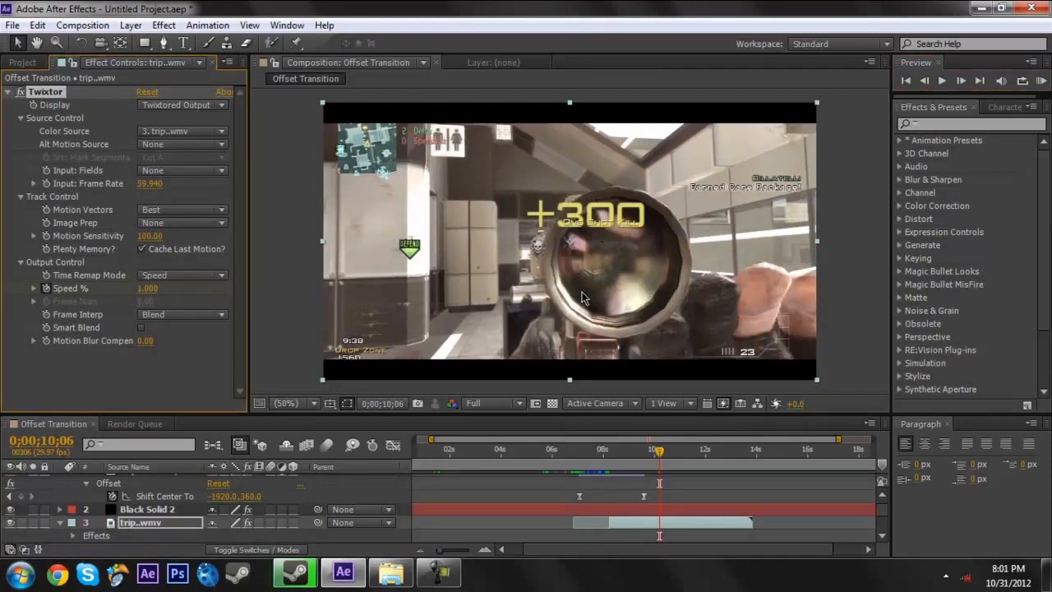
Step: Step back to 0;00;10;01, just before the slowdown, and add a CC Jaws Completion keyframe at 85% on Black Solid 2
mouse_move(660, 460)
left_mouse_down()
mouse_move(693, 457)
mouse_move(660, 455)
left_mouse_up()
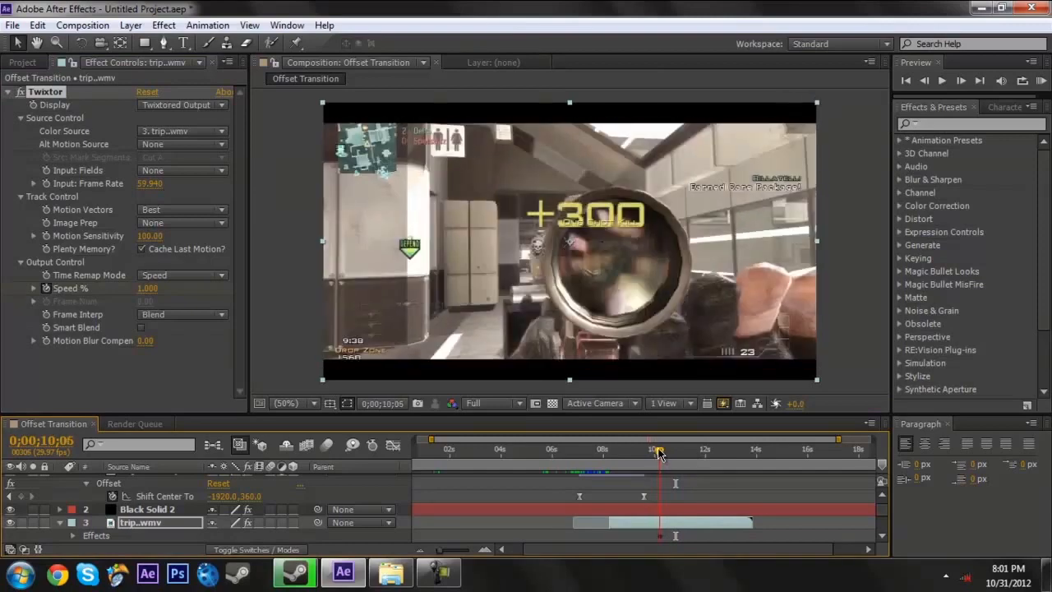
left_click(926, 80)
left_click(926, 80)
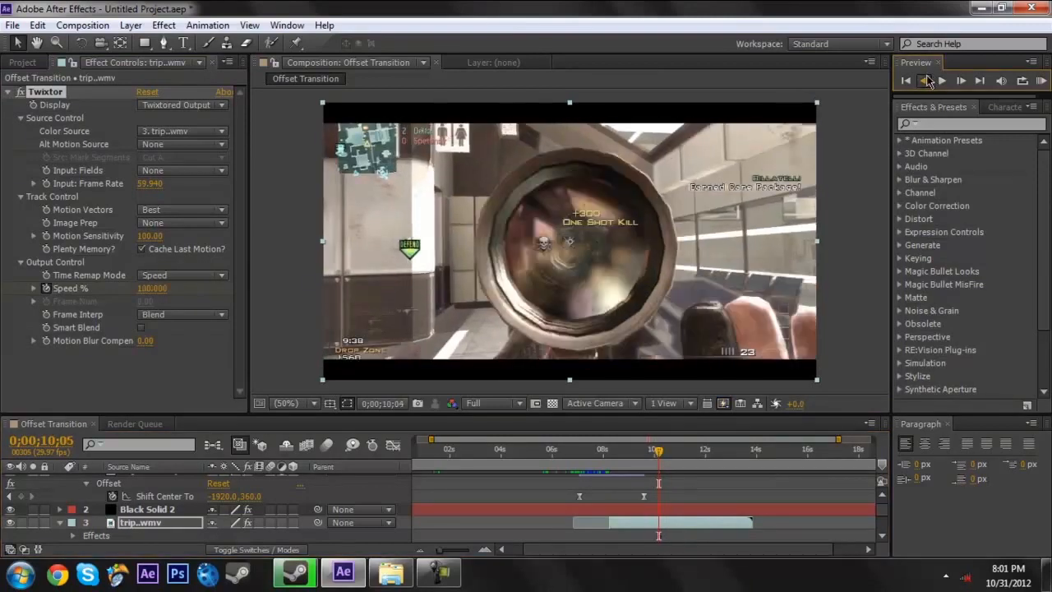
left_click(927, 80)
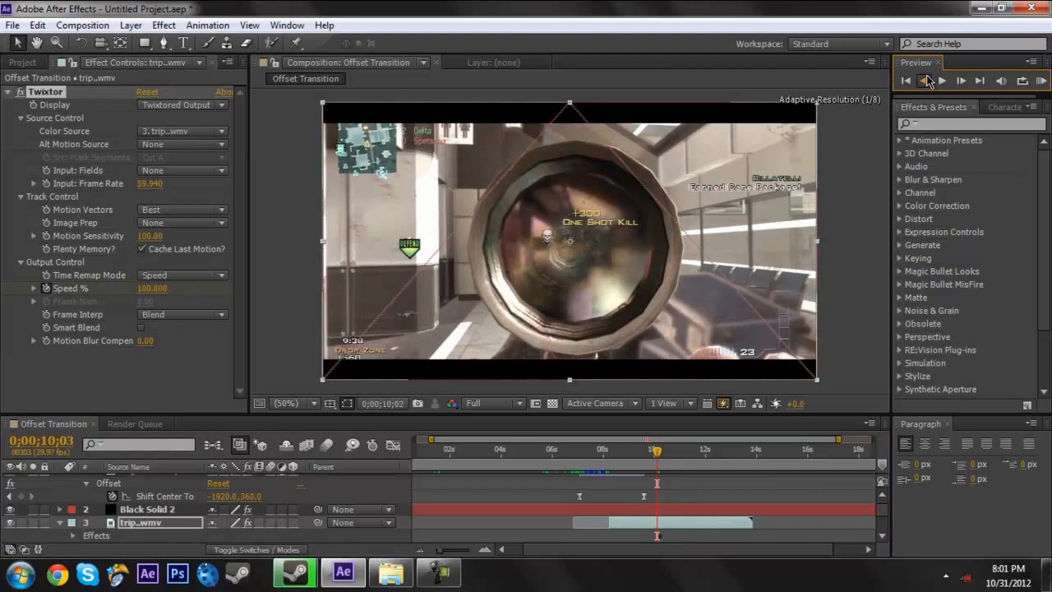
left_click(926, 80)
left_click(927, 79)
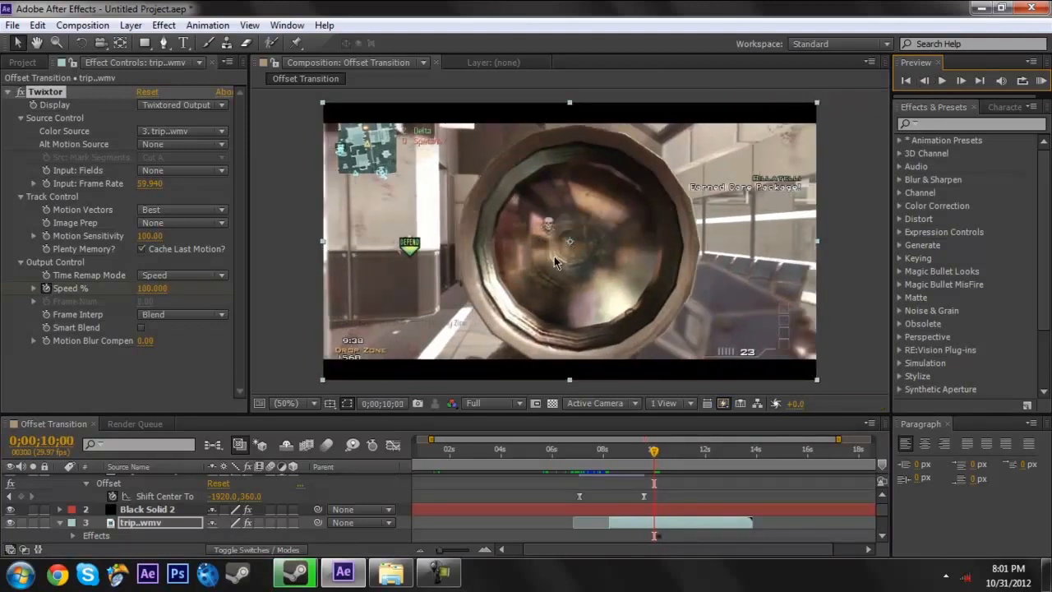
left_click(962, 81)
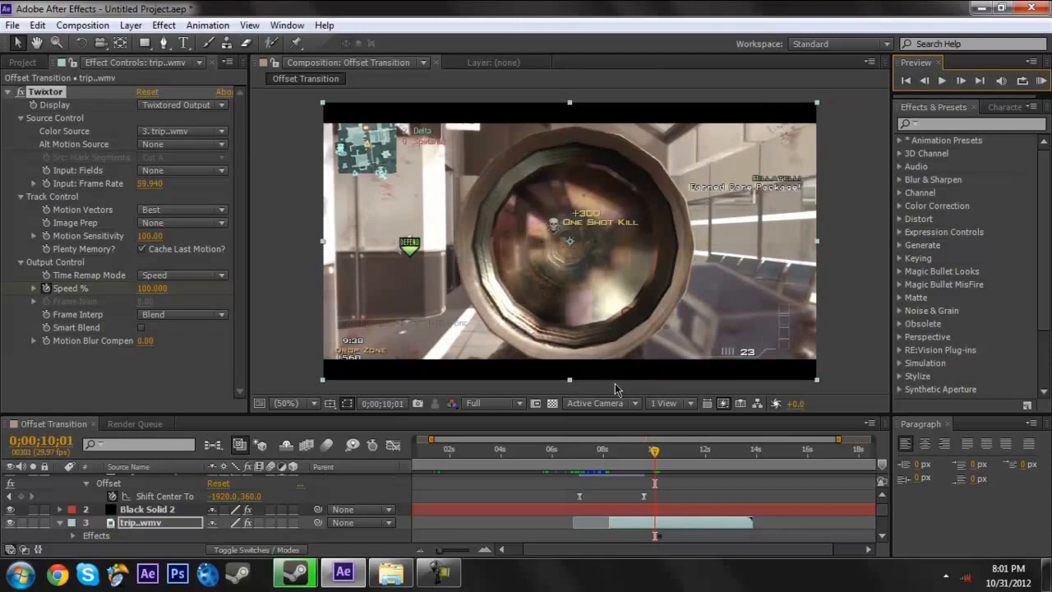
left_click(602, 508)
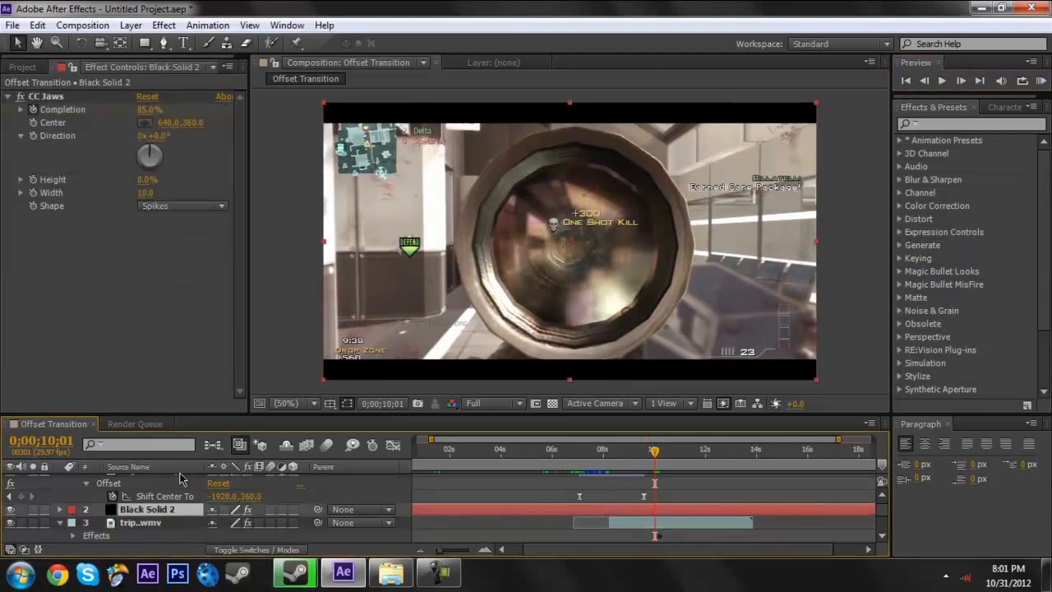
key("u")
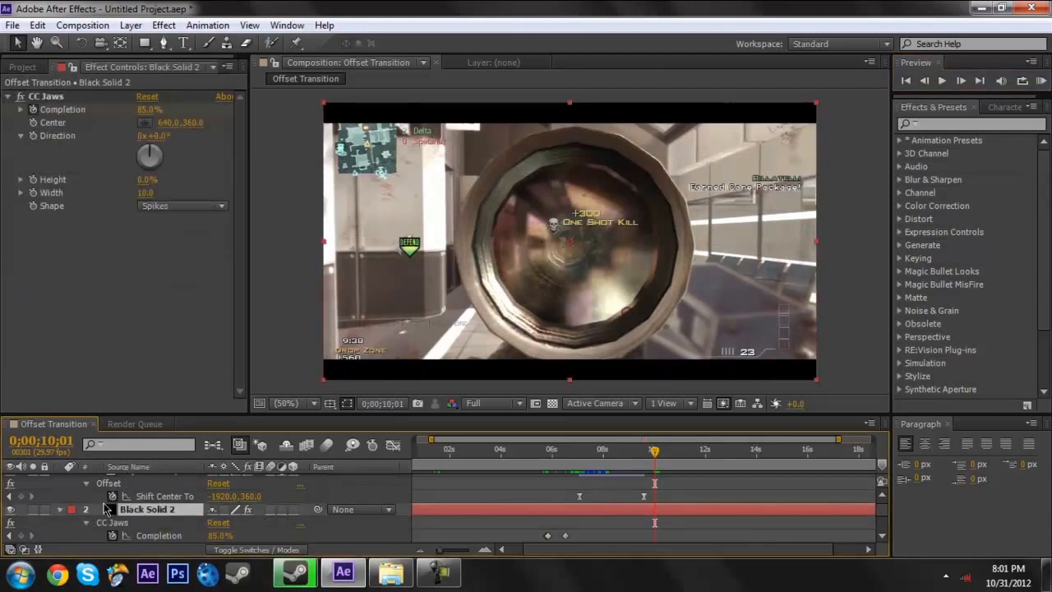
left_click(21, 536)
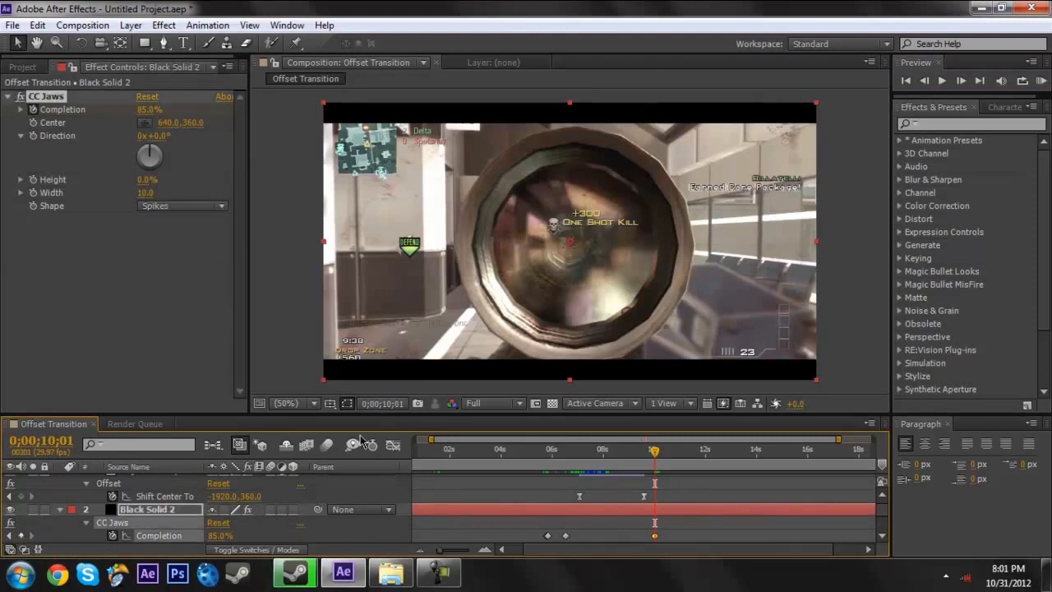
Step: Keyframe Black Solid 2's CC Jaws Completion at 40% at 0;00;10;02 and back to 85% at 0;00;10;28
left_click(962, 80)
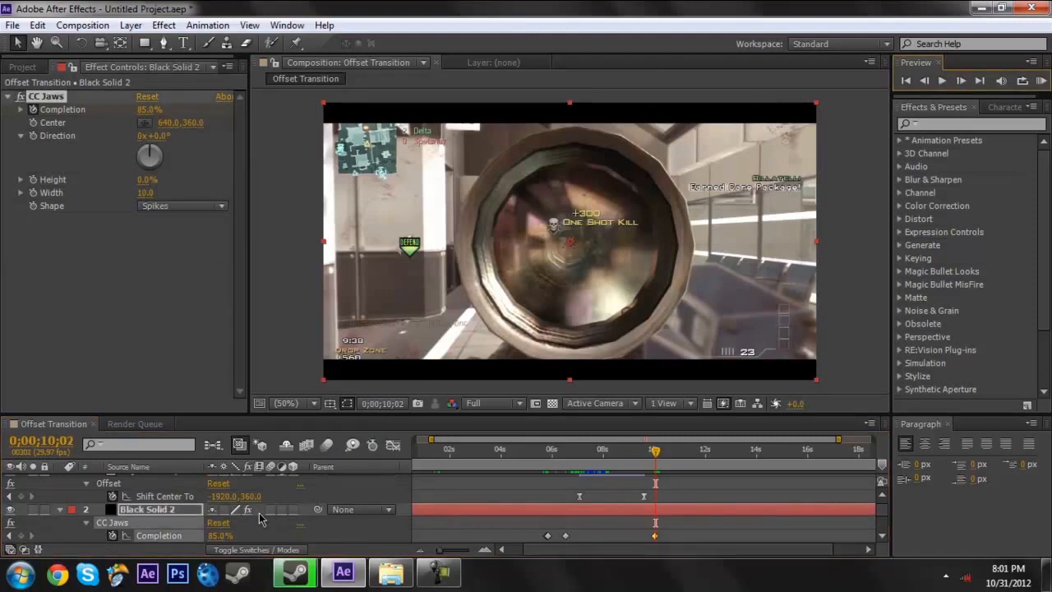
left_click_drag(218, 538, 177, 535)
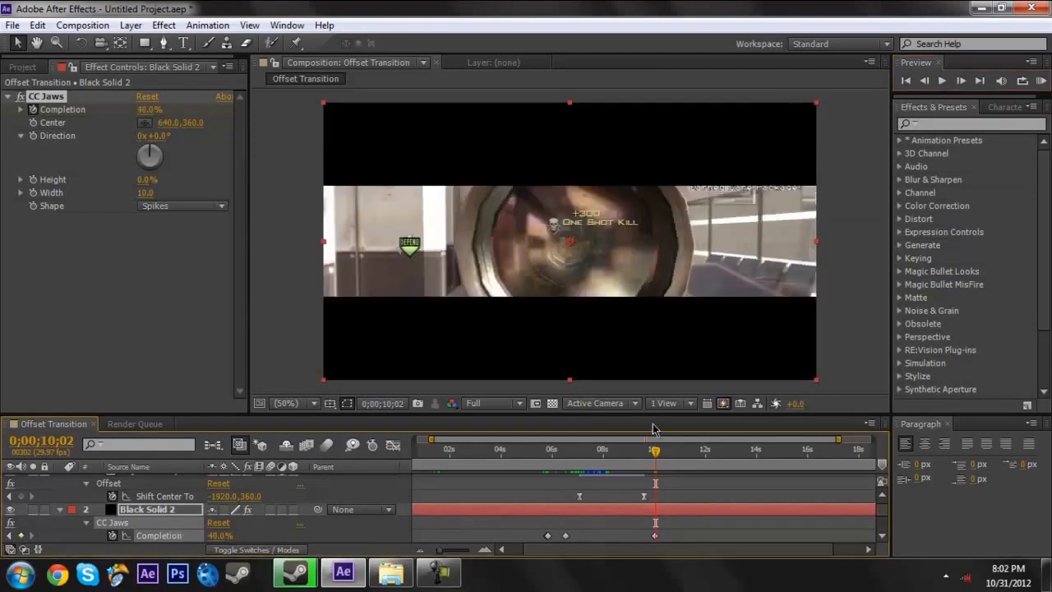
left_click_drag(659, 458, 678, 458)
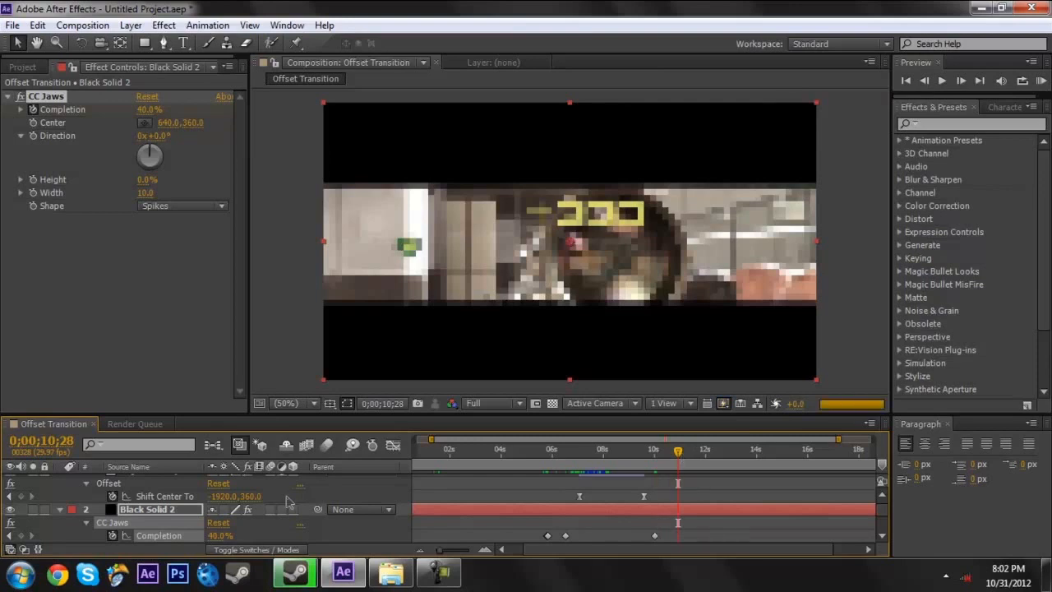
left_click(219, 536)
type("85")
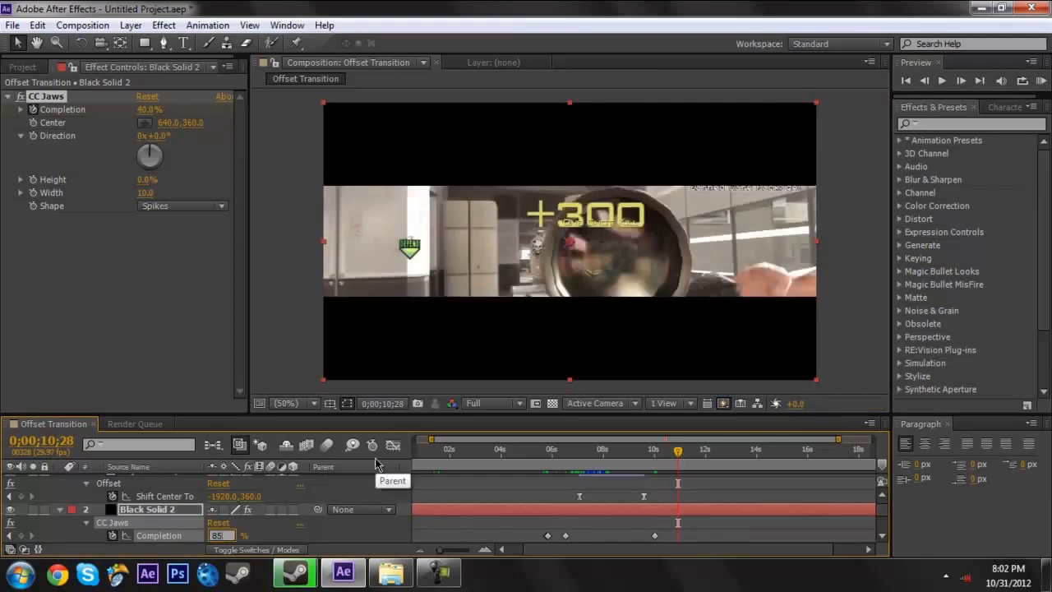
key("Return")
Step: Scrub through the new CC Jaws Completion keyframes to review the letterbox bars closing and reopening, ending at 0;00;10;28
left_click(629, 471)
left_click_drag(629, 472, 676, 453)
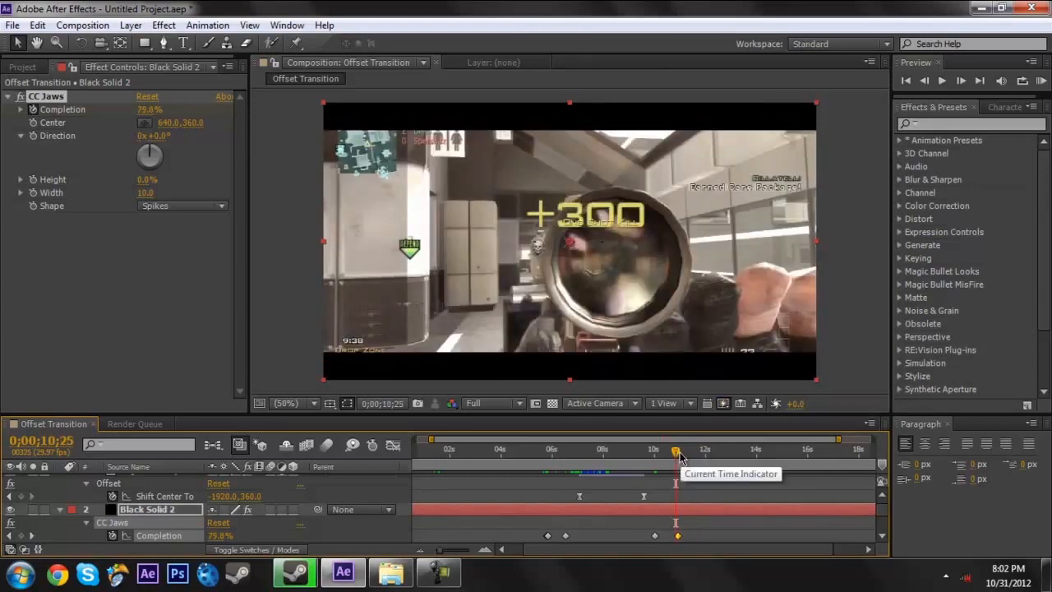
left_click_drag(676, 462, 679, 461)
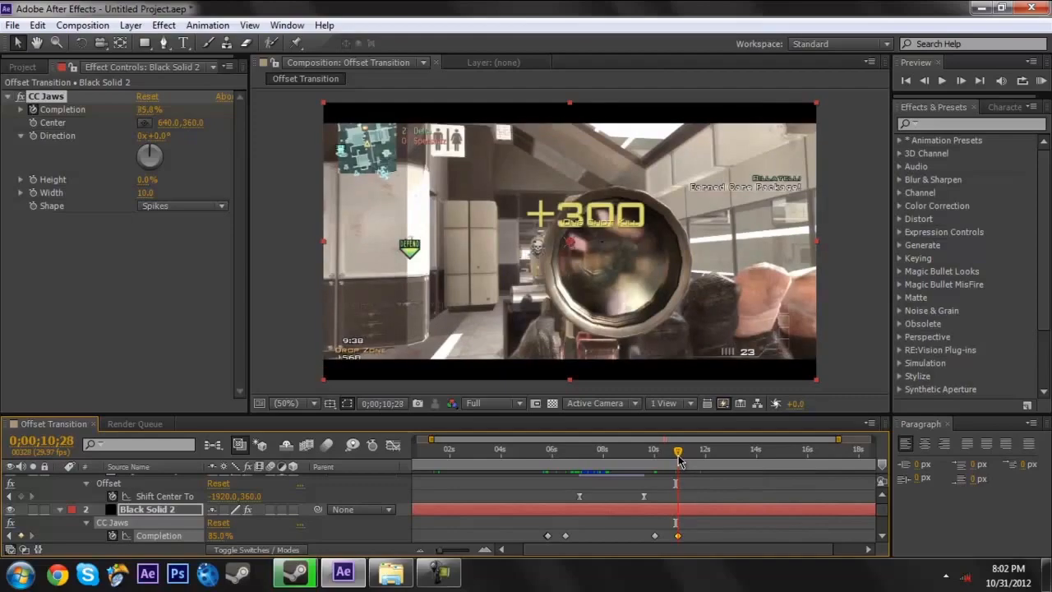